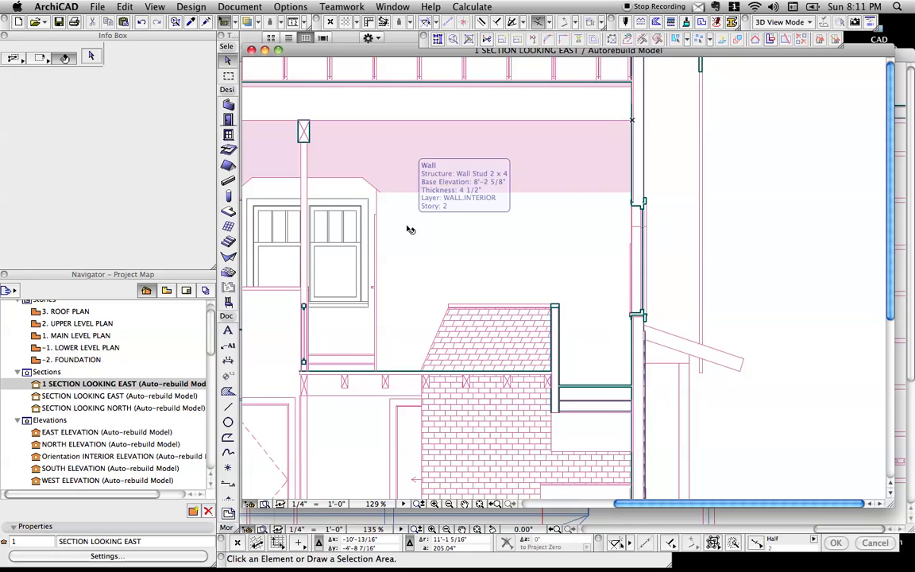
{"action": "left_click", "coordinate": [371, 148]}
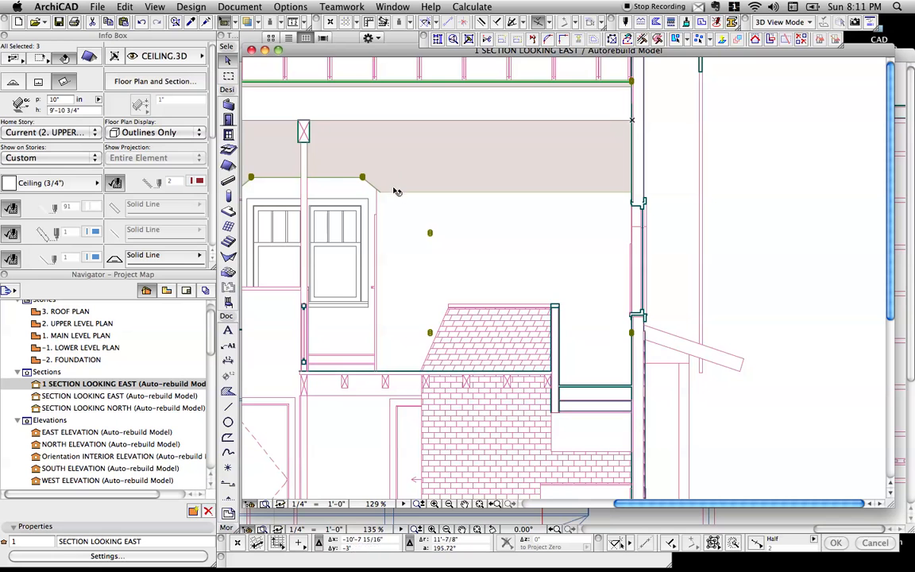
{"action": "left_click", "coordinate": [405, 206]}
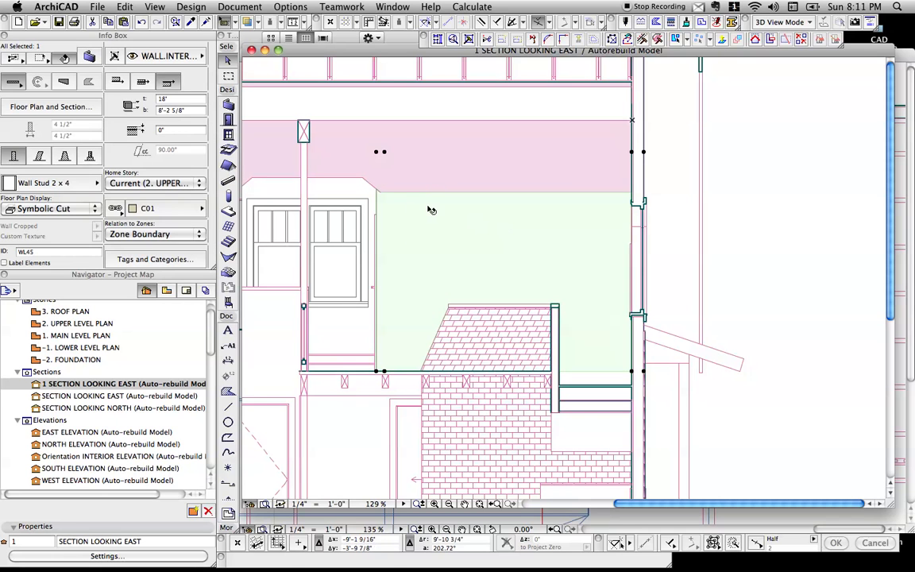
{"action": "key", "text": "Escape"}
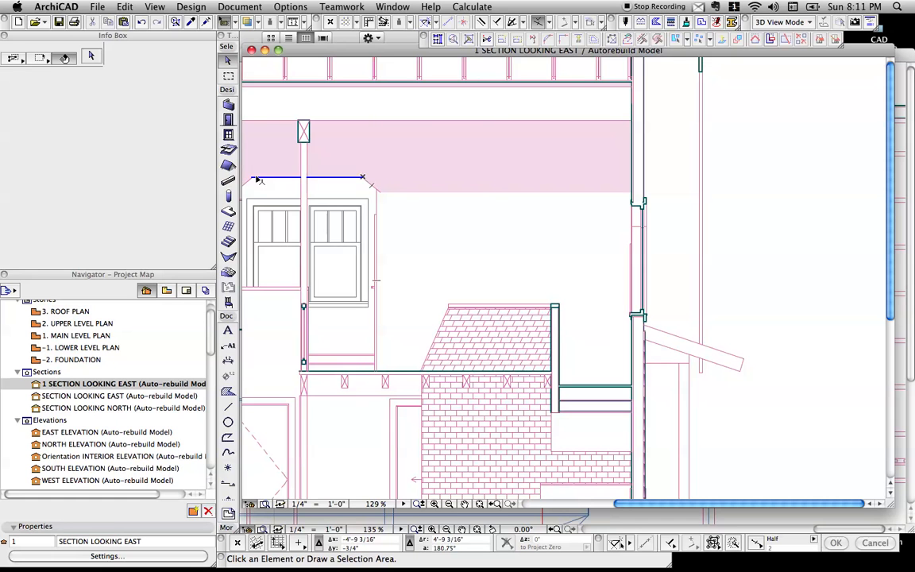
{"action": "left_click", "coordinate": [390, 199]}
{"action": "key", "text": "Escape"}
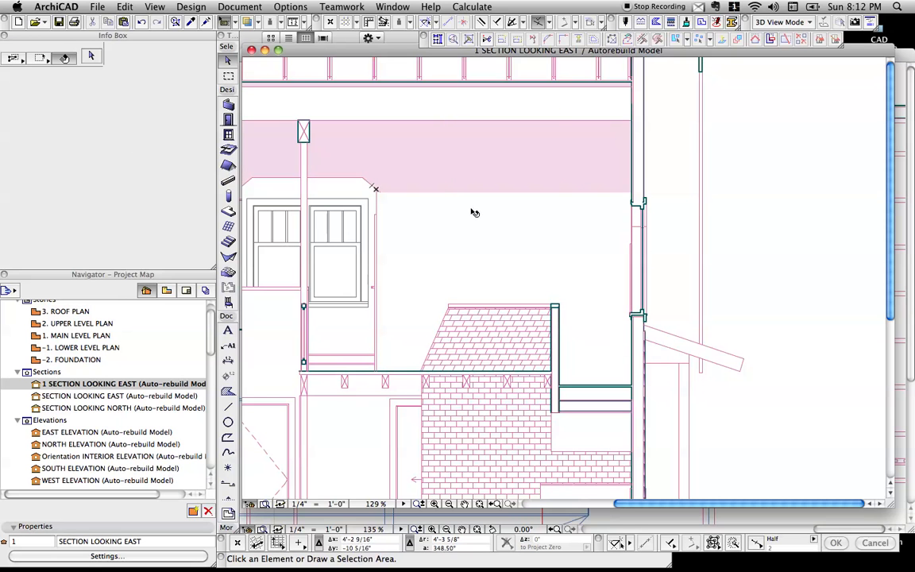
- Try to trim the upper-level interior wall with a Solid Element Operation, using the ceiling elements as operators and Subtraction with upward extrusion
{"action": "left_click", "coordinate": [502, 220]}
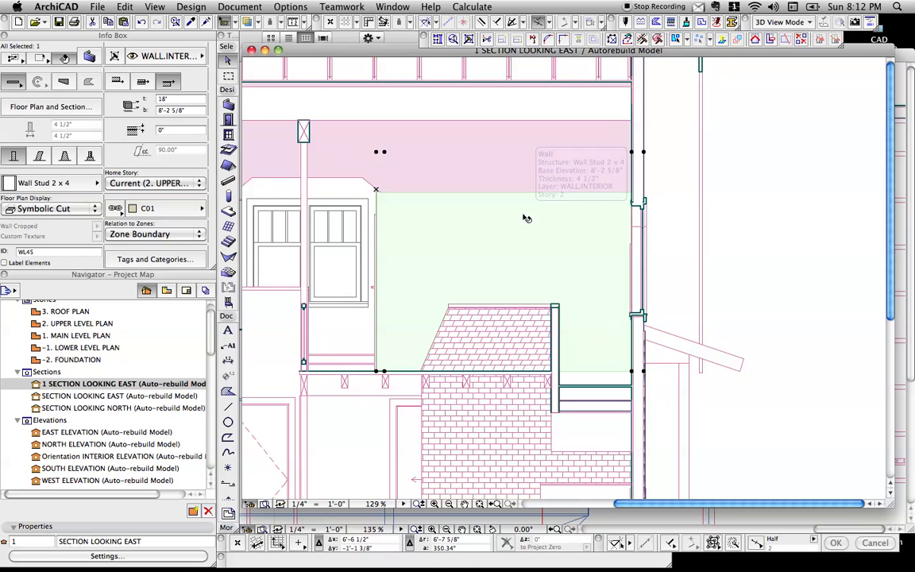
{"action": "key", "text": "alt+super+o"}
{"action": "left_click_drag", "start_coordinate": [804, 330], "coordinate": [744, 143]}
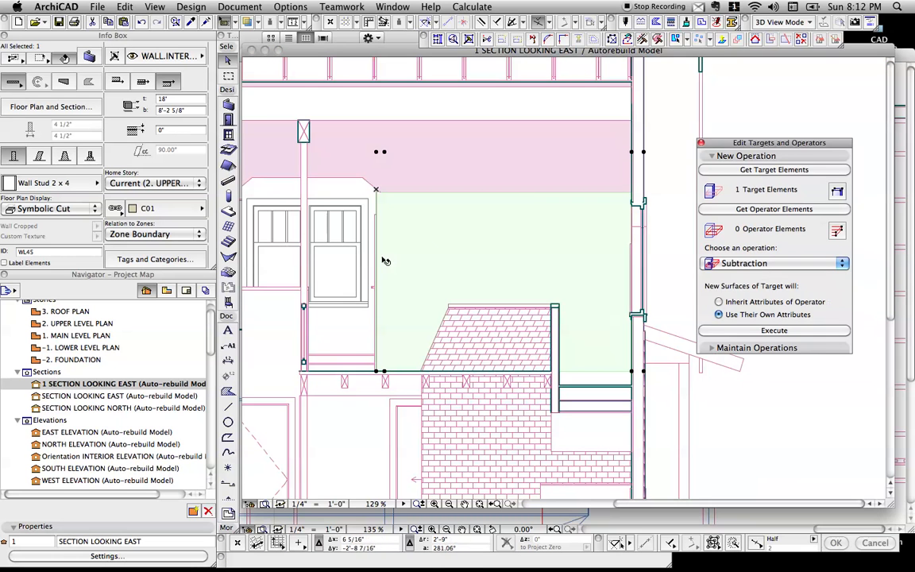
{"action": "left_click", "coordinate": [790, 170]}
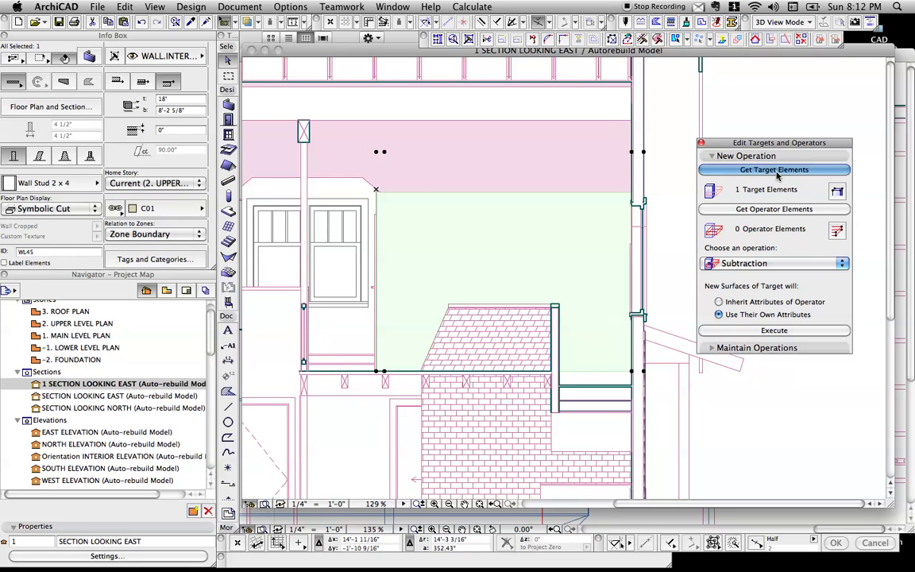
{"action": "left_click", "coordinate": [554, 178]}
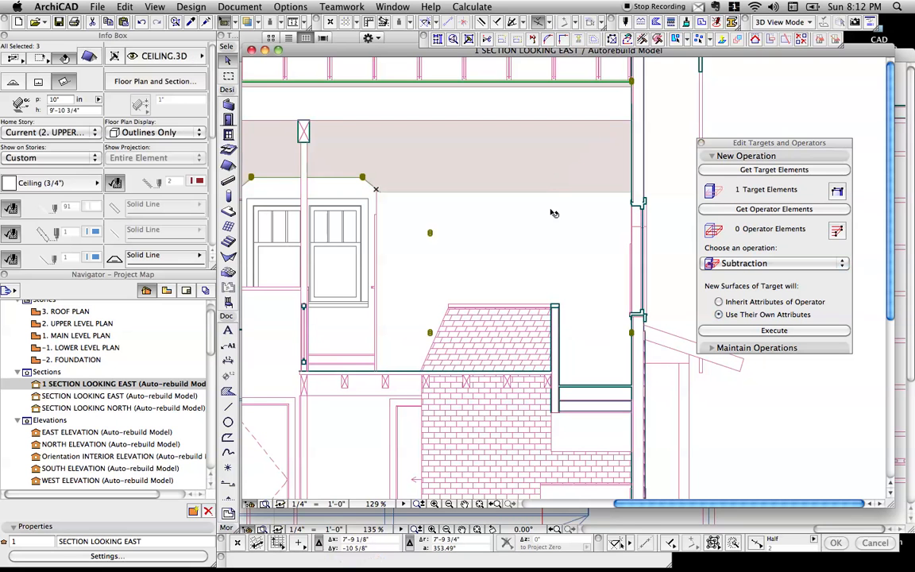
{"action": "left_click", "coordinate": [755, 209]}
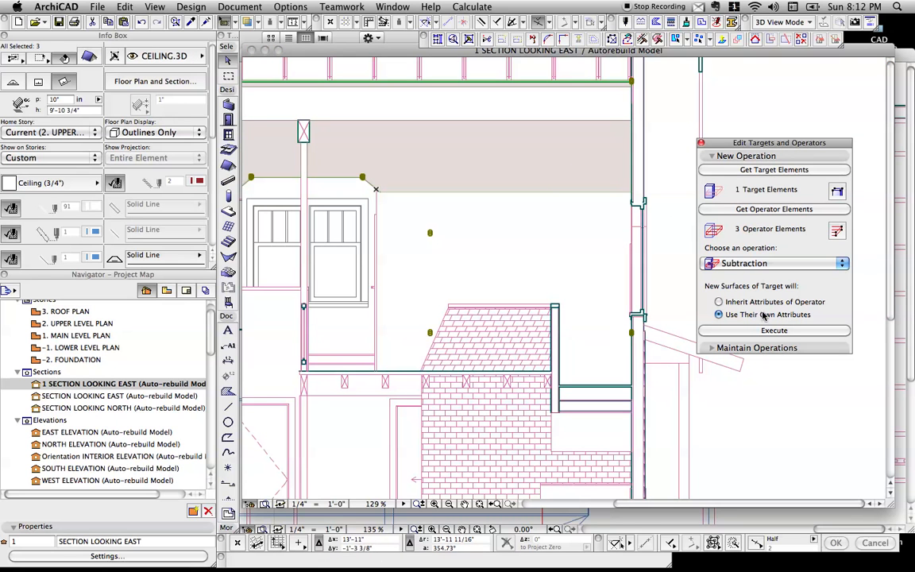
{"action": "left_click", "coordinate": [771, 262]}
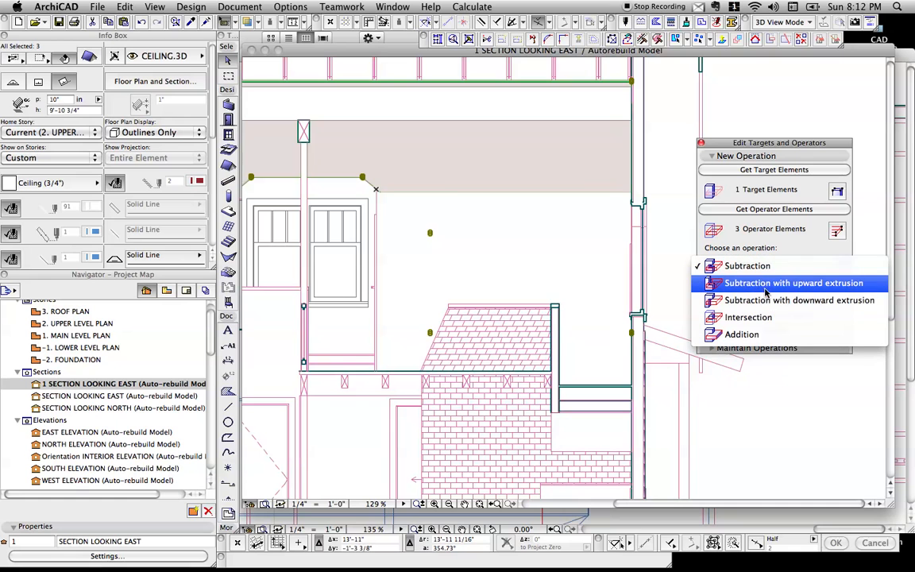
{"action": "left_click", "coordinate": [775, 283]}
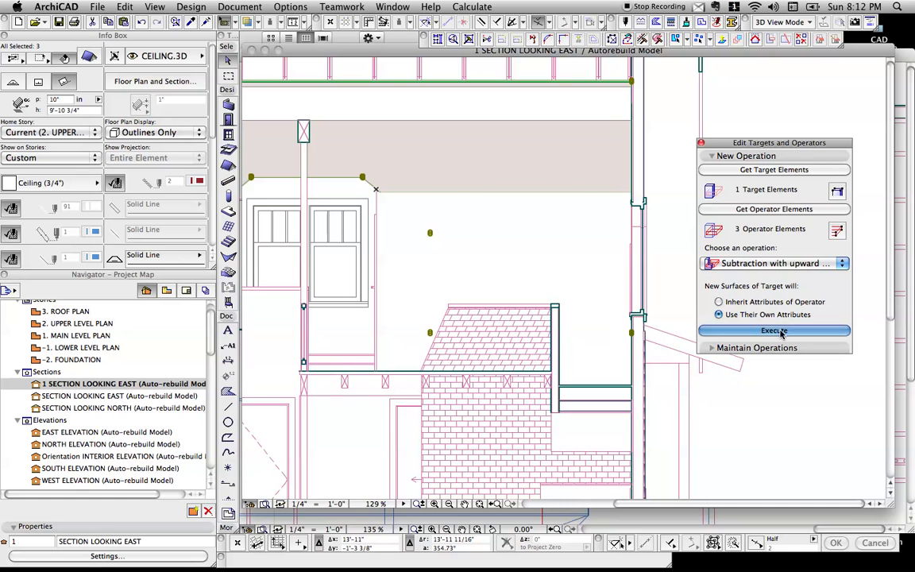
{"action": "left_click", "coordinate": [467, 198]}
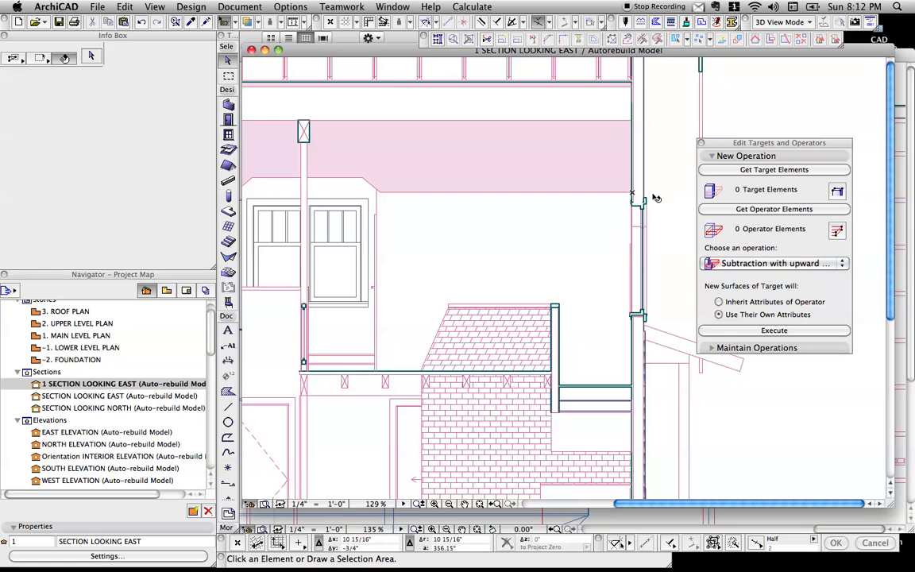
{"action": "left_click", "coordinate": [562, 163]}
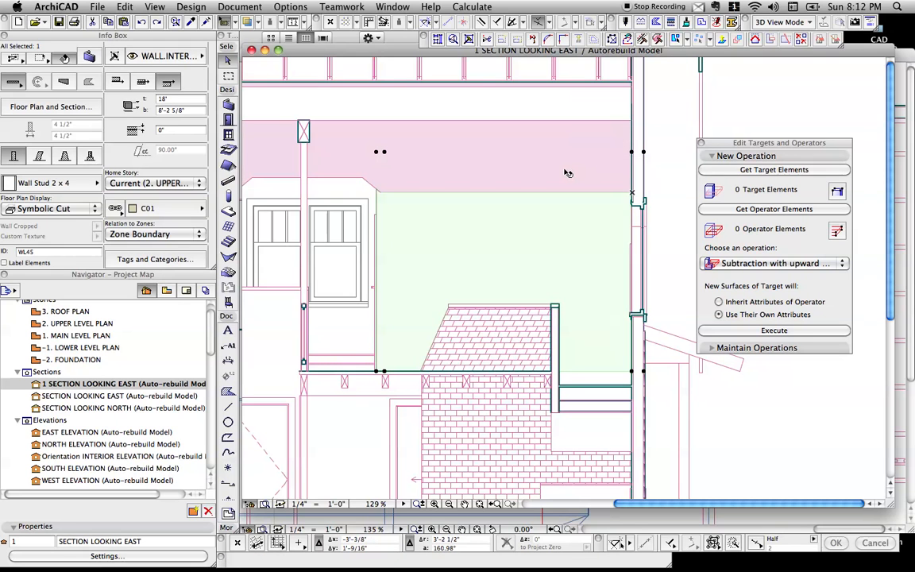
{"action": "key", "text": "Escape"}
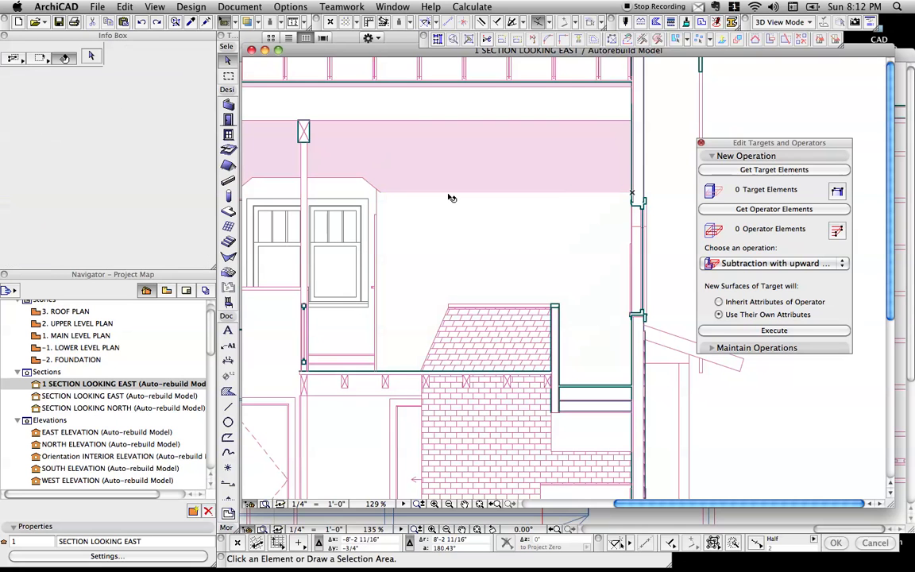
{"action": "left_click", "coordinate": [393, 198]}
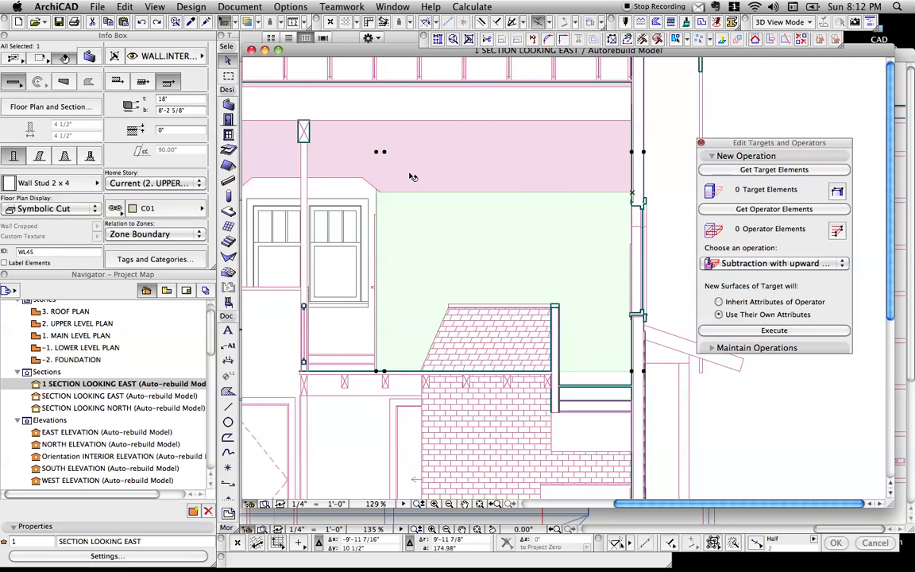
{"action": "key", "text": "Escape"}
- Copy the ceiling elements and paste them at their original location, keeping the current view
{"action": "left_click", "coordinate": [403, 169]}
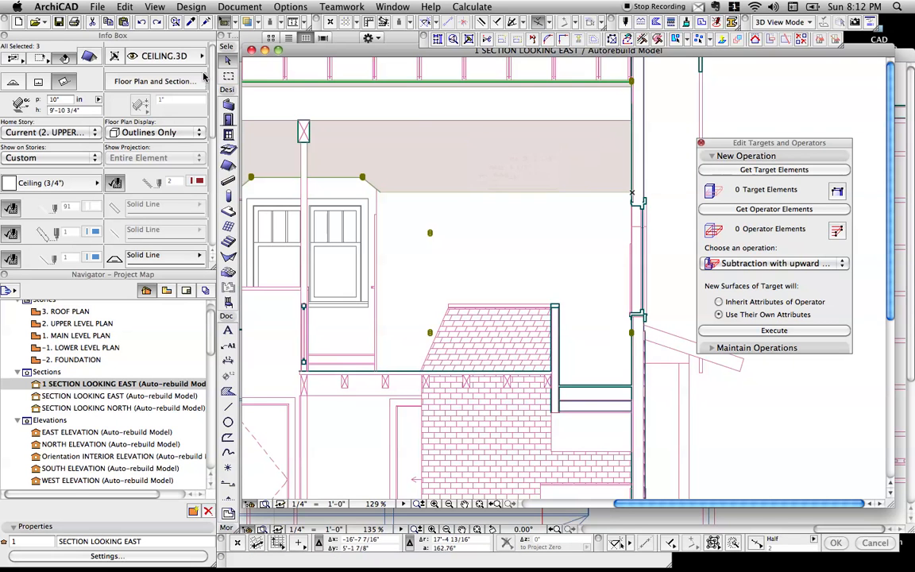
{"action": "left_click", "coordinate": [129, 6]}
{"action": "left_click", "coordinate": [155, 85]}
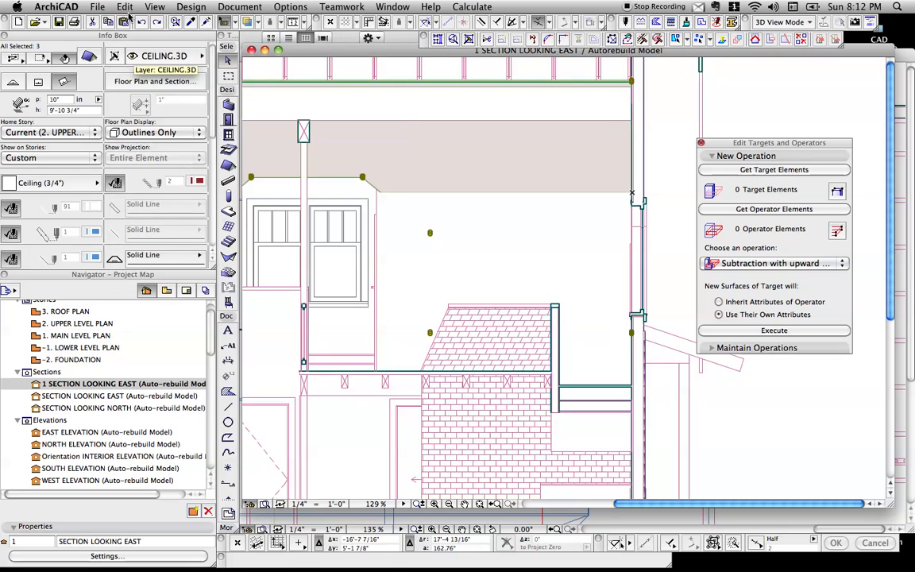
{"action": "key", "text": "Escape"}
{"action": "left_click", "coordinate": [127, 6]}
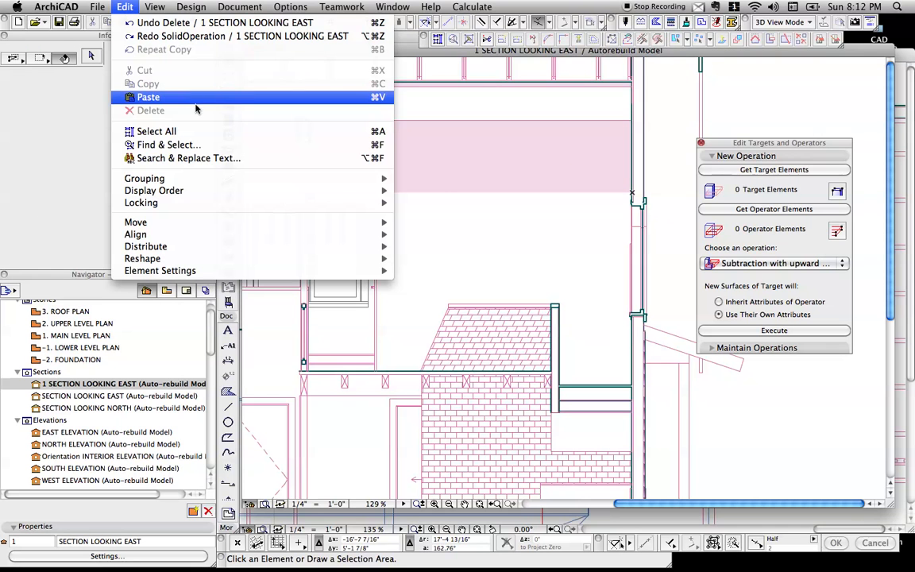
{"action": "left_click", "coordinate": [143, 94]}
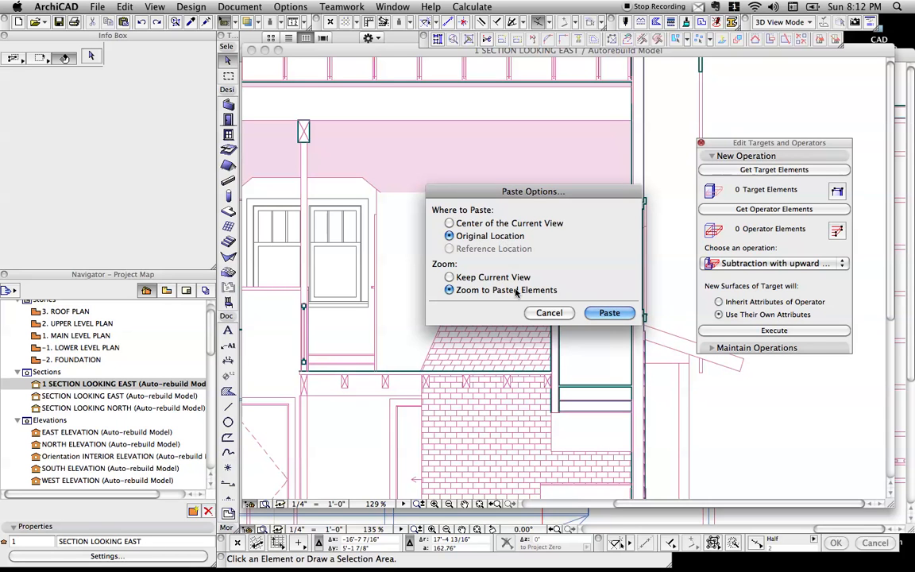
{"action": "left_click", "coordinate": [449, 277]}
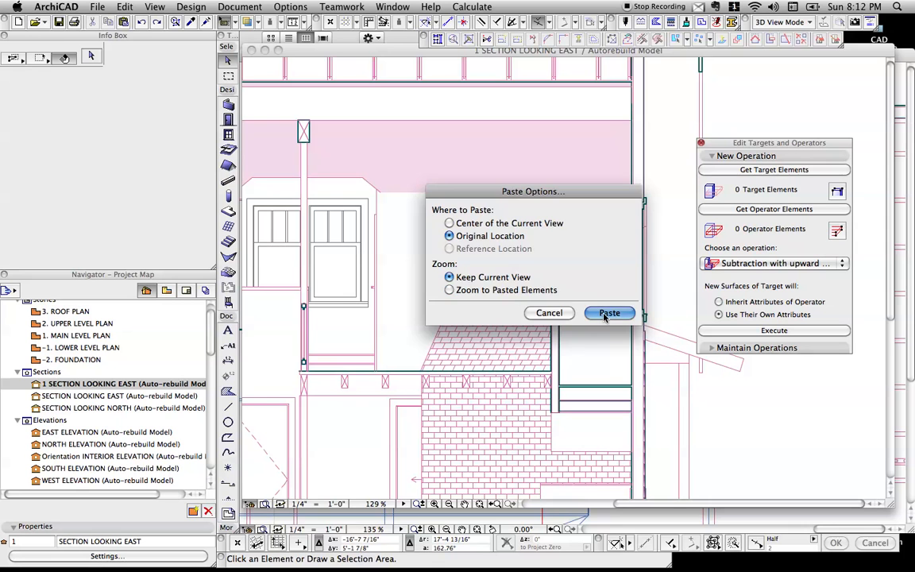
{"action": "left_click", "coordinate": [608, 314]}
{"action": "left_click", "coordinate": [687, 132]}
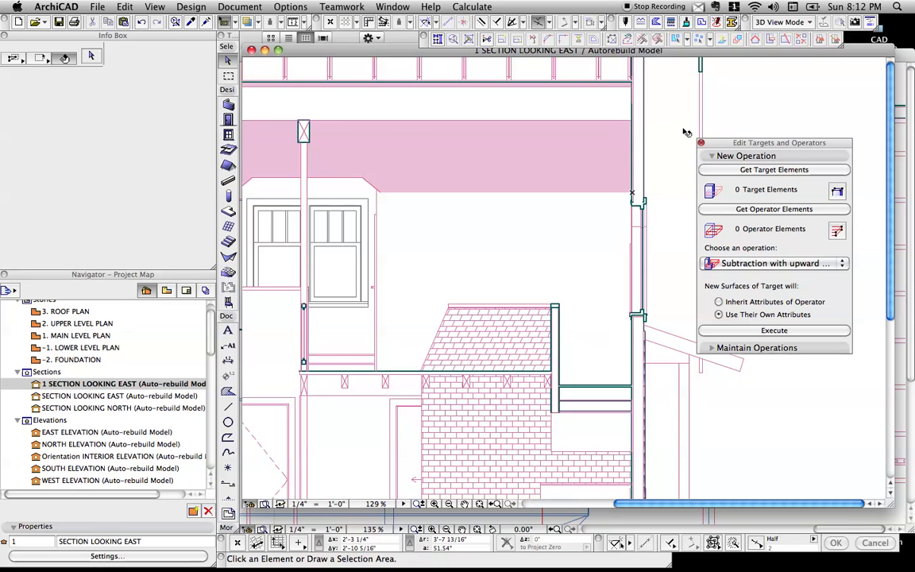
- Try to move the pasted ceiling elements to the empty area above the building section
{"action": "left_click", "coordinate": [579, 163]}
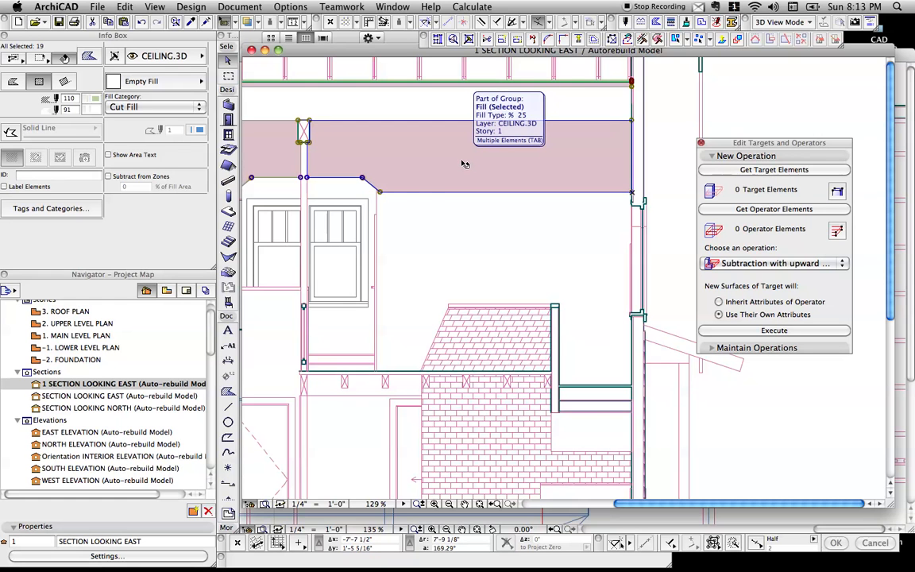
{"action": "scroll", "coordinate": [432, 254], "scroll_direction": "down", "scroll_amount": 5}
{"action": "left_click_drag", "start_coordinate": [432, 258], "coordinate": [500, 96]}
{"action": "middle_click_drag", "start_coordinate": [497, 148], "coordinate": [497, 174]}
{"action": "left_click", "coordinate": [448, 130]}
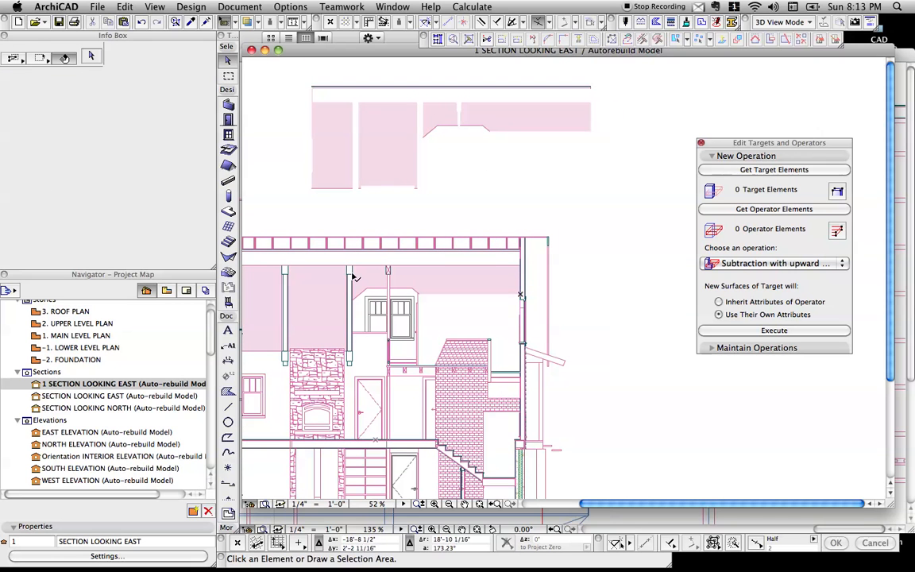
{"action": "left_click", "coordinate": [326, 311]}
{"action": "left_click", "coordinate": [510, 323]}
{"action": "key", "text": "super+z"}
- Shift the interior wall's window-side edge horizontally to line up with the lower corner of the sloped ceiling
{"action": "scroll", "coordinate": [457, 329], "scroll_direction": "up", "scroll_amount": 2}
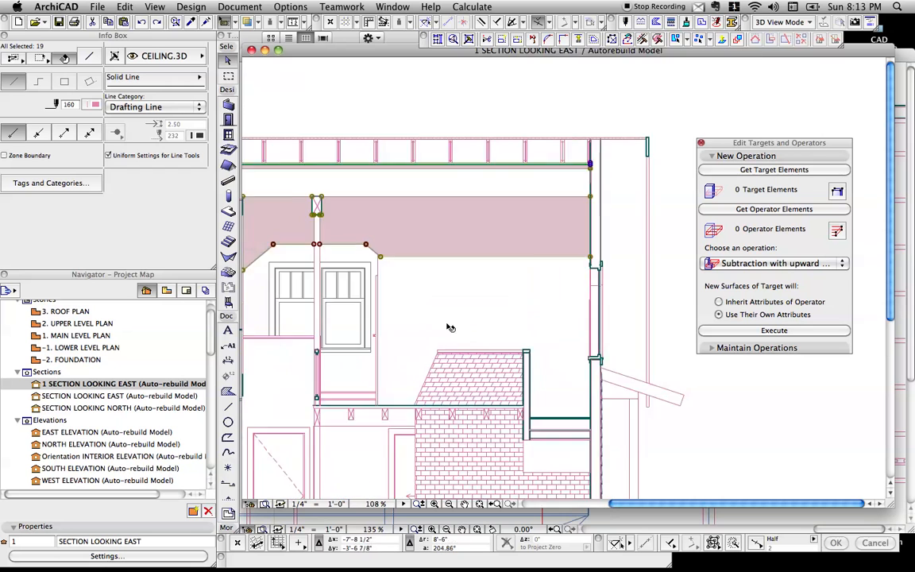
{"action": "scroll", "coordinate": [457, 332], "scroll_direction": "up", "scroll_amount": 5}
{"action": "scroll", "coordinate": [327, 213], "scroll_direction": "down", "scroll_amount": 2}
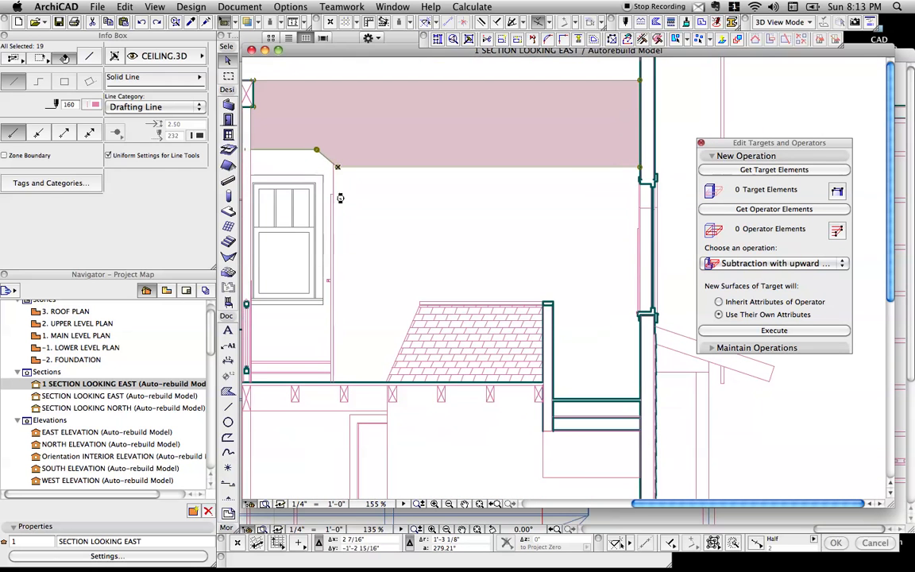
{"action": "left_click", "coordinate": [344, 238]}
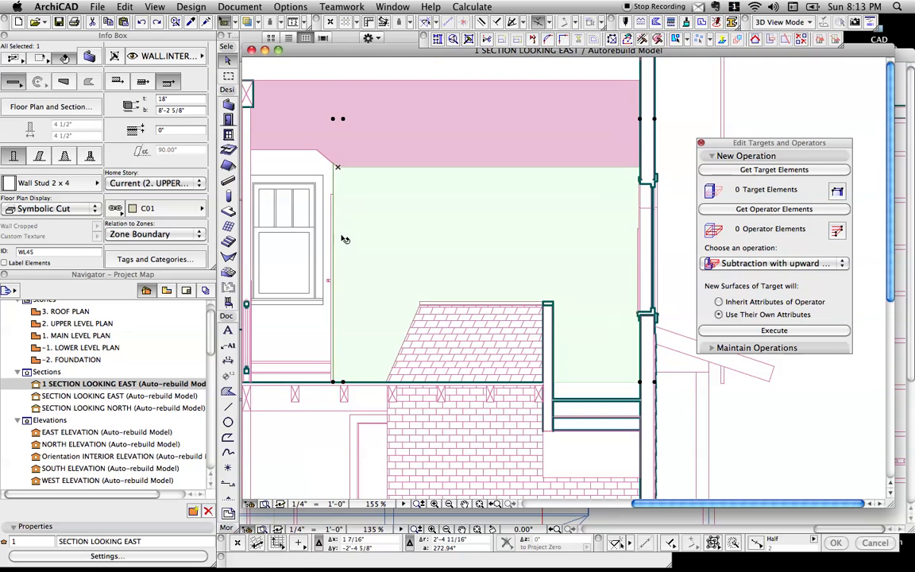
{"action": "left_click", "coordinate": [334, 381]}
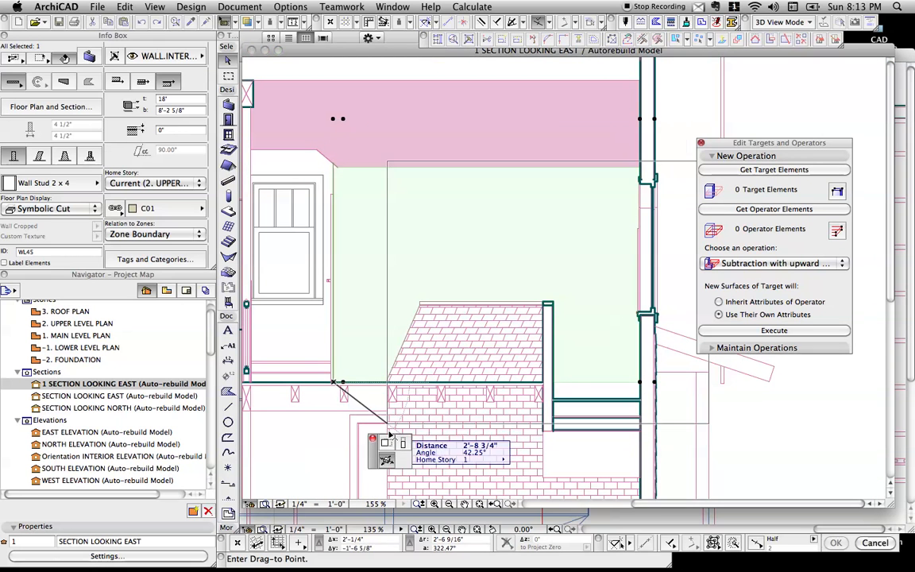
{"action": "left_click", "coordinate": [335, 183]}
{"action": "left_click", "coordinate": [335, 183]}
{"action": "left_click", "coordinate": [338, 182]}
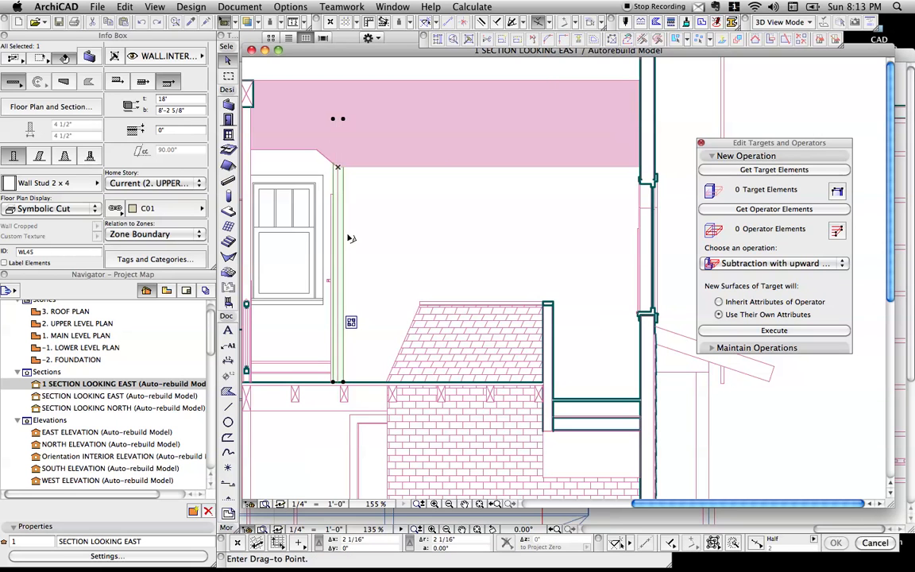
{"action": "left_click", "coordinate": [349, 238]}
- Delete the pasted duplicate of the ceiling elements from the section
{"action": "left_click", "coordinate": [421, 154]}
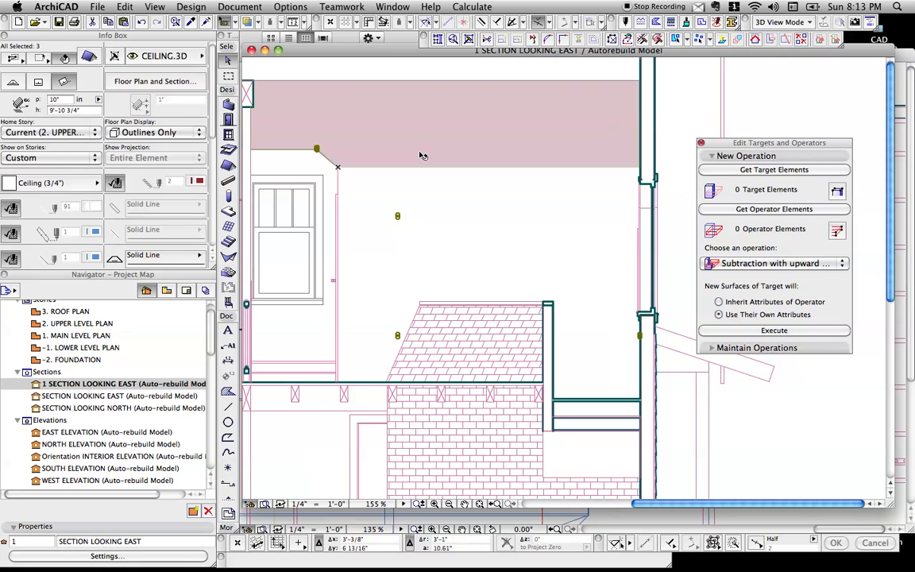
{"action": "left_click", "coordinate": [381, 80]}
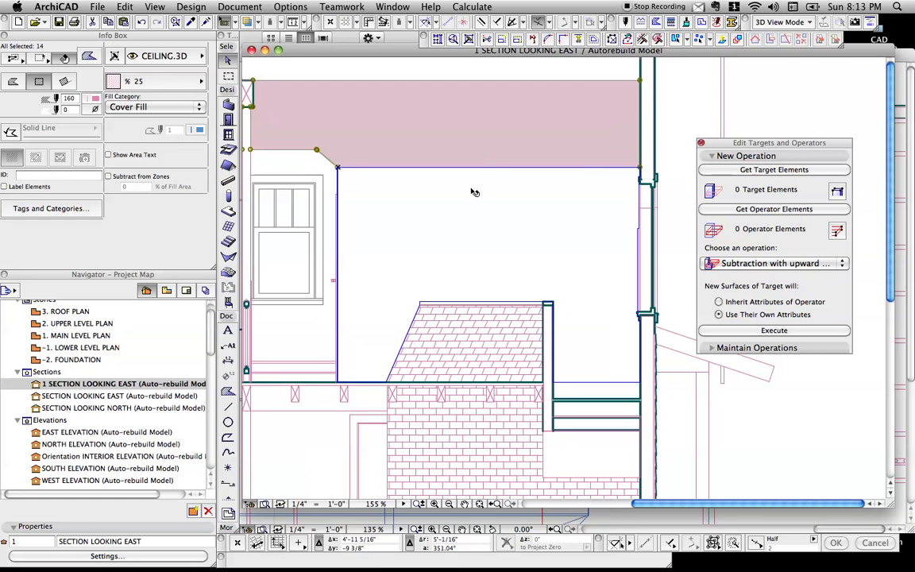
{"action": "key", "text": "Escape"}
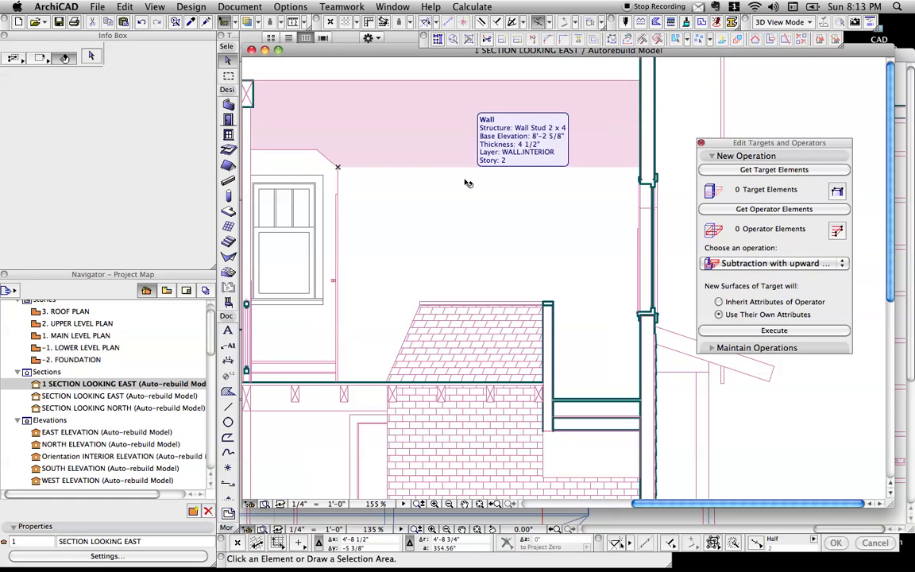
- Stretch the interior wall's height down so that its top edge meets the lower corner of the ceiling
{"action": "scroll", "coordinate": [351, 179], "scroll_direction": "up", "scroll_amount": 2}
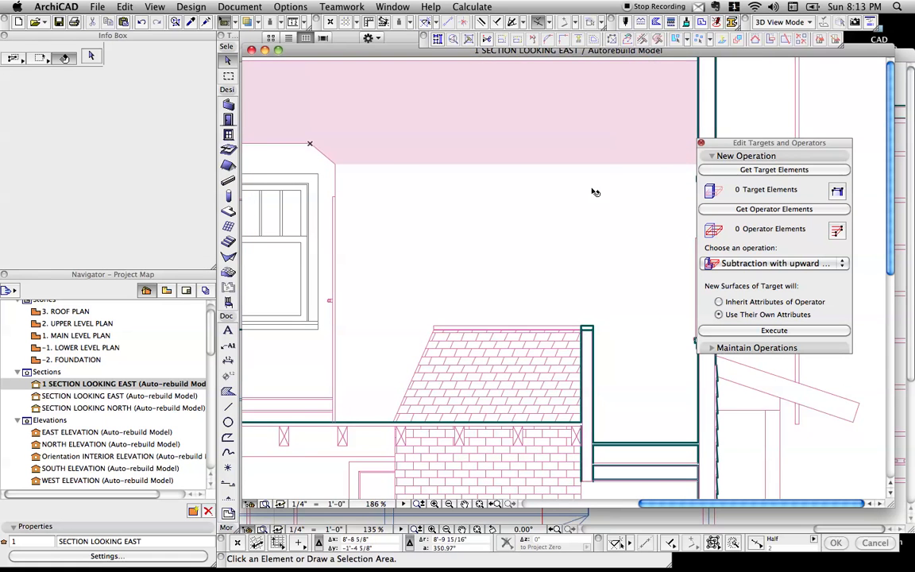
{"action": "scroll", "coordinate": [559, 190], "scroll_direction": "down", "scroll_amount": 2}
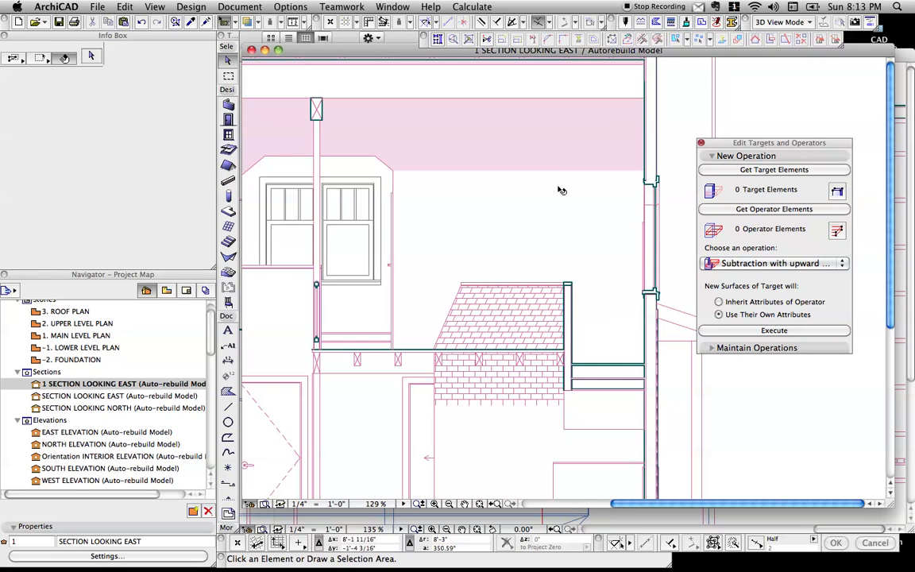
{"action": "left_click", "coordinate": [497, 188]}
{"action": "left_click", "coordinate": [395, 131]}
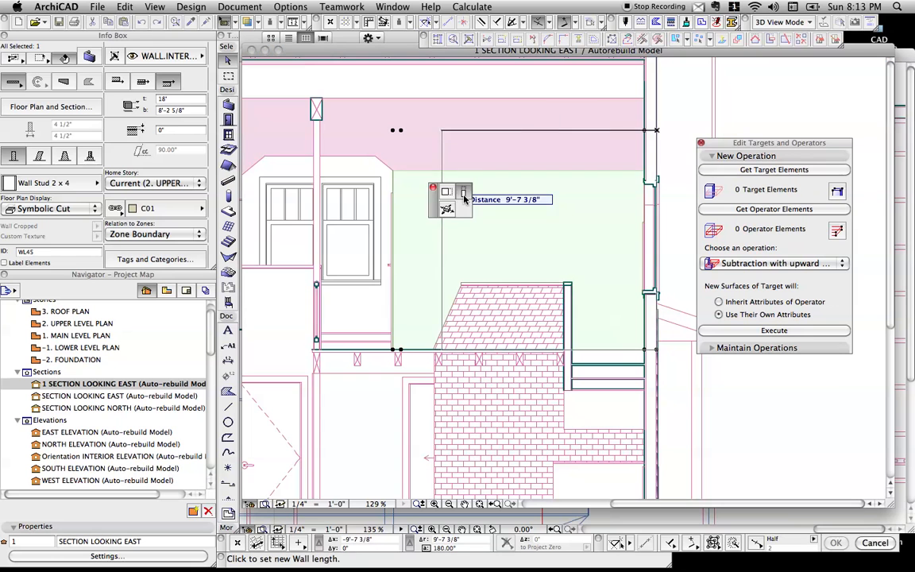
{"action": "left_click", "coordinate": [464, 193]}
{"action": "left_click", "coordinate": [393, 170]}
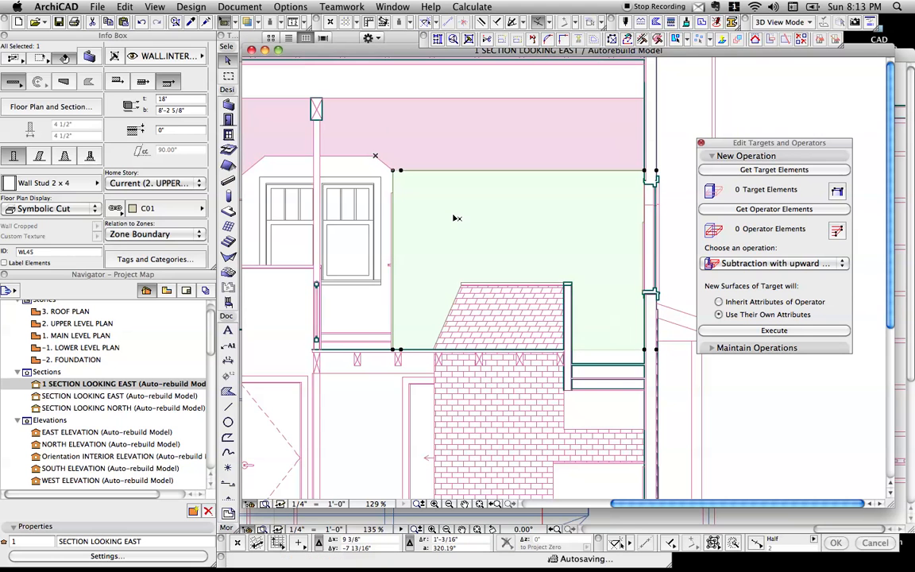
- Move the large interior wall 1' horizontally toward the exterior wall to uncover the narrow wall behind it
{"action": "key", "text": "Escape"}
{"action": "scroll", "coordinate": [421, 210], "scroll_direction": "up", "scroll_amount": 3}
{"action": "left_click", "coordinate": [374, 150]}
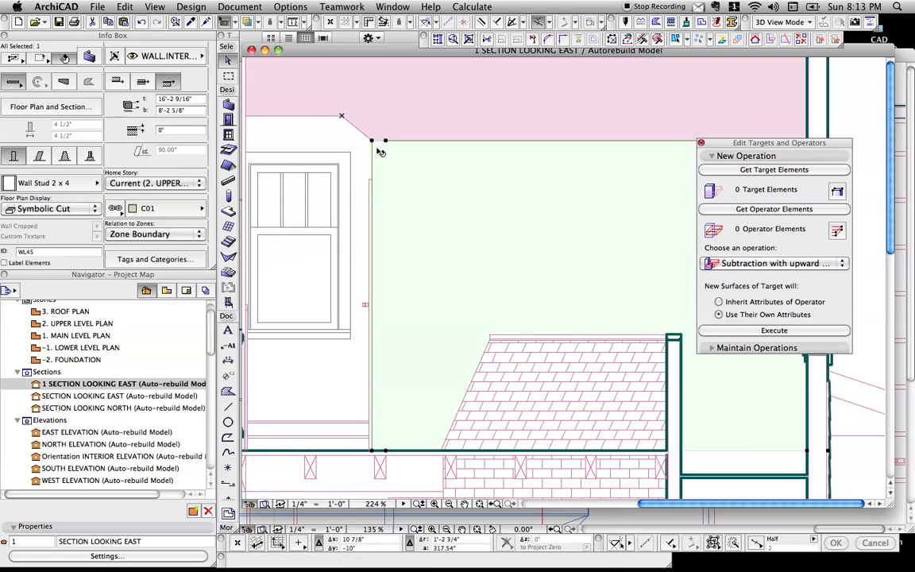
{"action": "key", "text": "Escape"}
{"action": "left_click", "coordinate": [372, 158]}
{"action": "left_click", "coordinate": [376, 152], "text": "shift"}
{"action": "left_click", "coordinate": [397, 151]}
{"action": "key", "text": "super+d"}
{"action": "left_click", "coordinate": [392, 160]}
{"action": "type", "text": "1"}
{"action": "key", "text": "Return"}
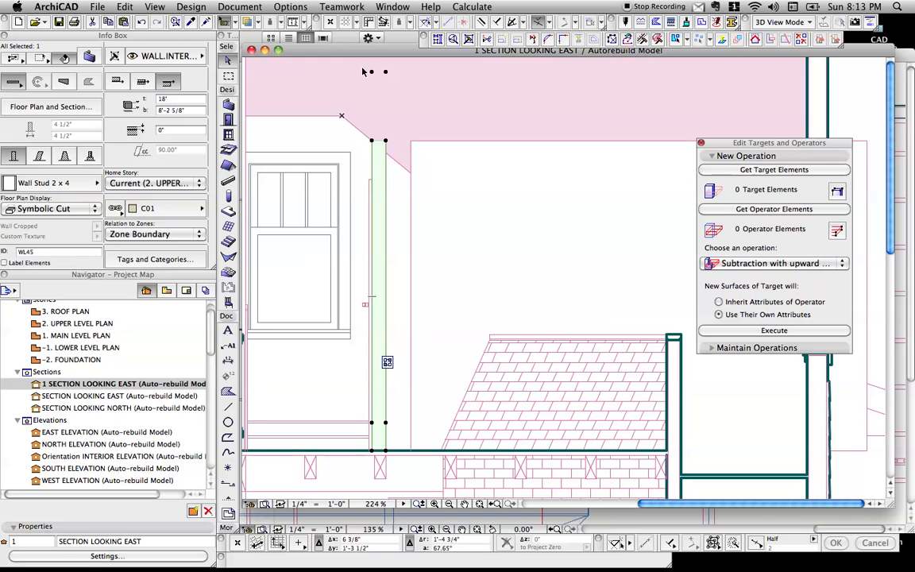
- Lower the narrow wall's top level to the ceiling's lower corner, and move the large wall back so its edge meets that corner
{"action": "left_click", "coordinate": [372, 73]}
{"action": "left_click", "coordinate": [386, 141]}
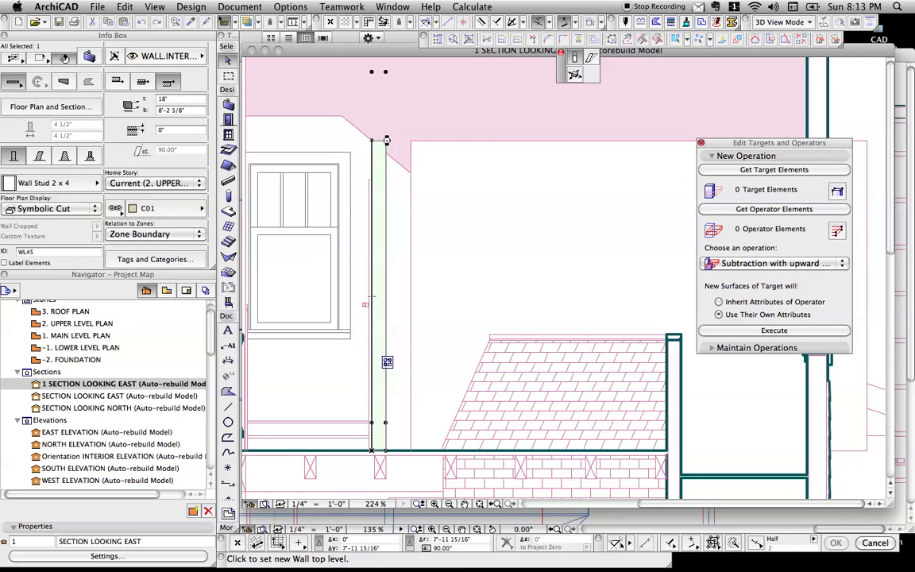
{"action": "left_click", "coordinate": [412, 154]}
{"action": "key", "text": "super+d"}
{"action": "left_click", "coordinate": [412, 154]}
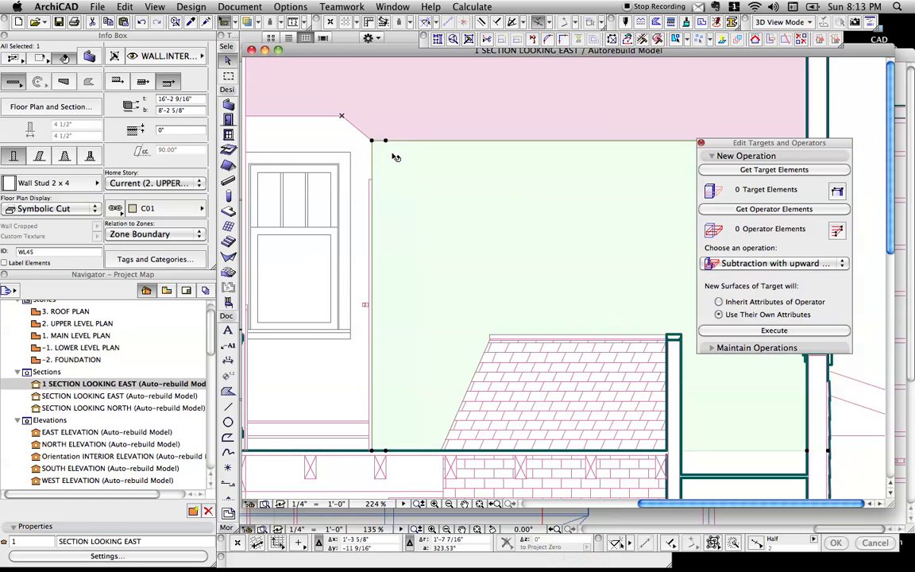
{"action": "key", "text": "Escape"}
- Examine the trimmed wall corner at the ceiling, the tiled sloped half wall and the brick-patterned wall below it
{"action": "scroll", "coordinate": [389, 158], "scroll_direction": "down", "scroll_amount": 3}
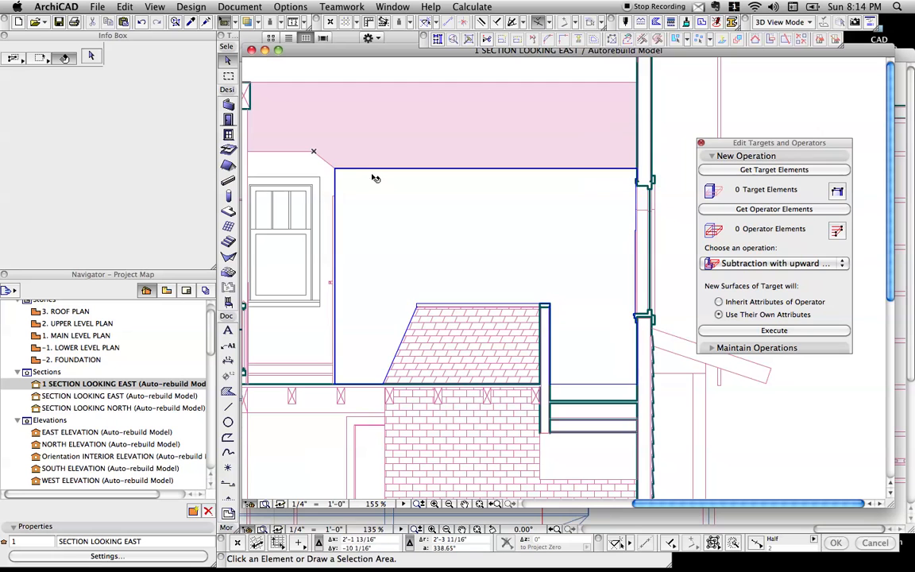
{"action": "left_click", "coordinate": [344, 169]}
{"action": "left_click", "coordinate": [334, 170]}
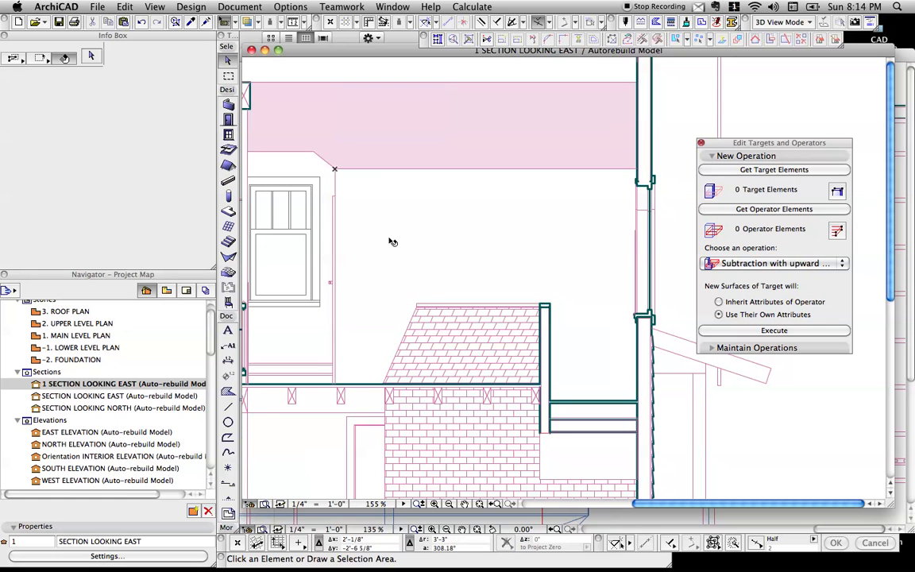
{"action": "scroll", "coordinate": [373, 211], "scroll_direction": "down", "scroll_amount": 2}
{"action": "middle_click_drag", "start_coordinate": [405, 241], "coordinate": [410, 238]}
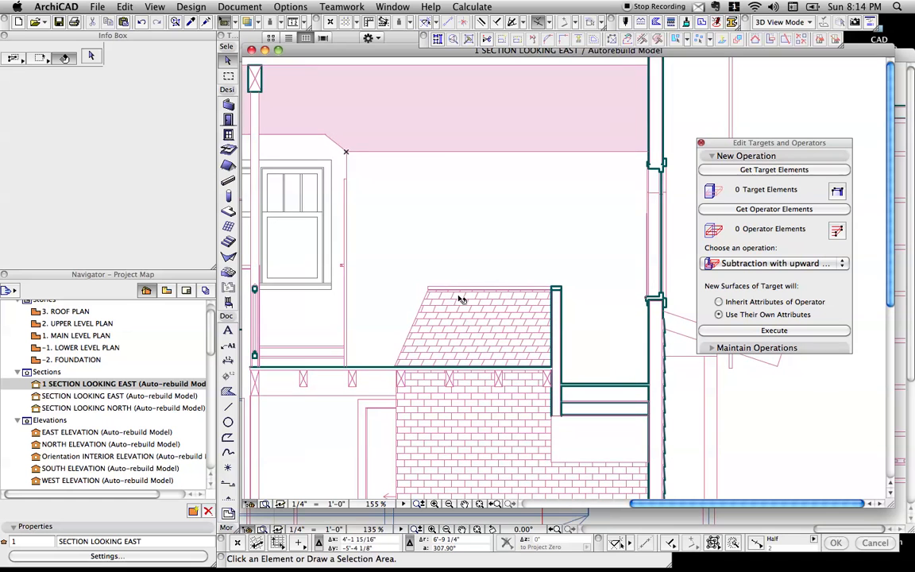
{"action": "scroll", "coordinate": [449, 284], "scroll_direction": "down", "scroll_amount": 10}
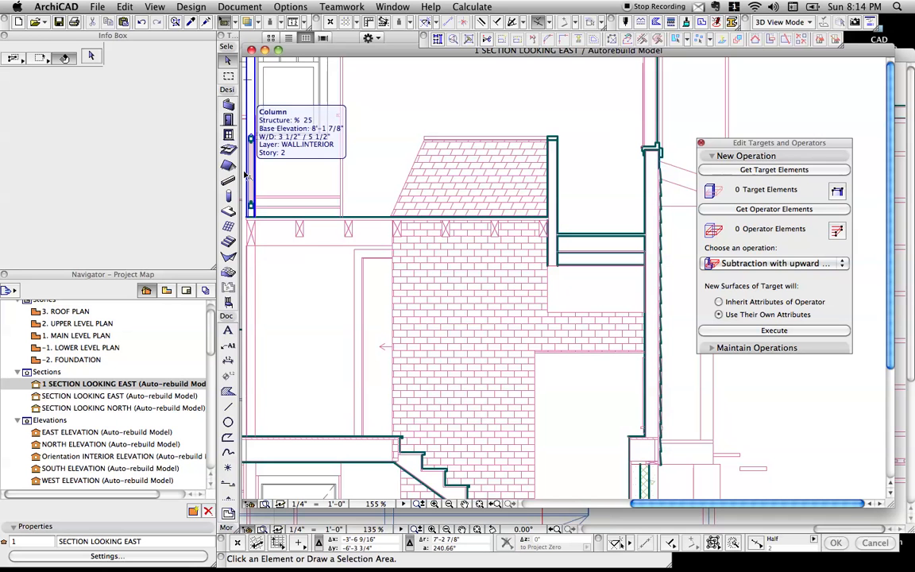
{"action": "left_click", "coordinate": [458, 171]}
{"action": "middle_click_drag", "start_coordinate": [455, 147], "coordinate": [454, 197]}
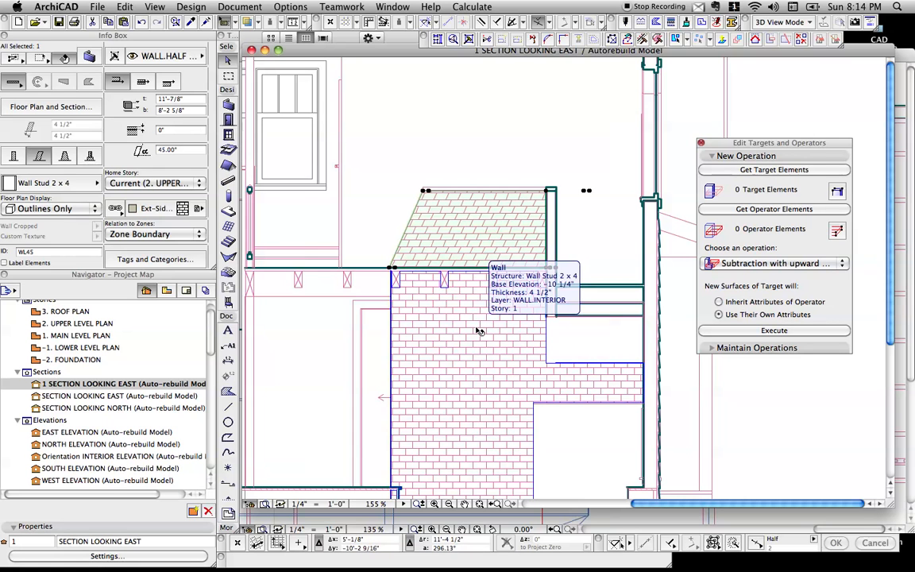
{"action": "key", "text": "Escape"}
{"action": "left_click_drag", "start_coordinate": [394, 53], "coordinate": [368, 69]}
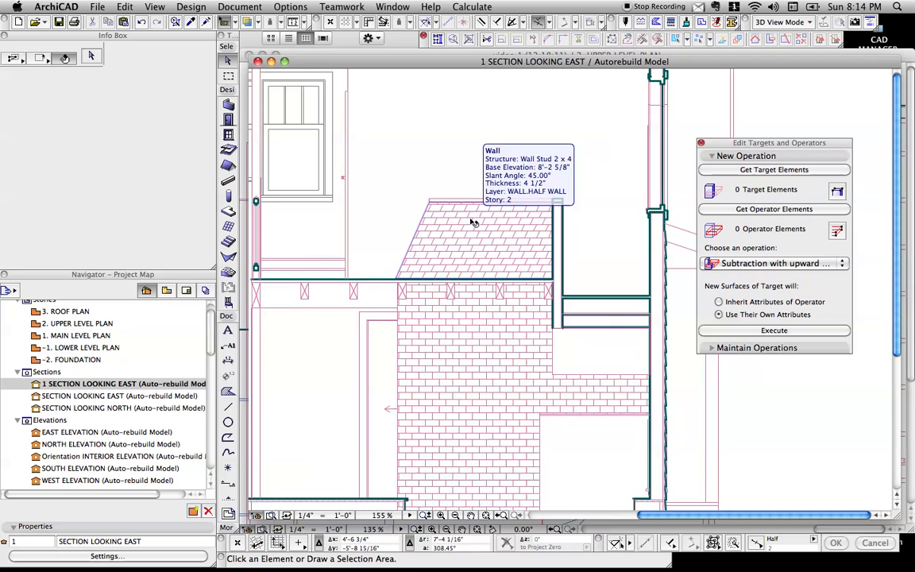
{"action": "scroll", "coordinate": [488, 228], "scroll_direction": "down", "scroll_amount": 2}
{"action": "middle_click_drag", "start_coordinate": [486, 225], "coordinate": [479, 236]}
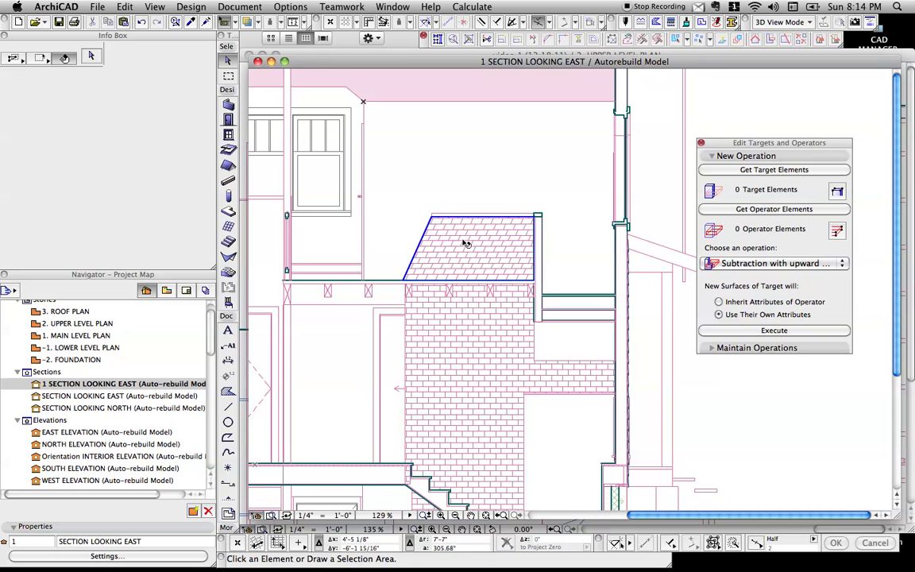
{"action": "left_click", "coordinate": [464, 241]}
{"action": "key", "text": "Escape"}
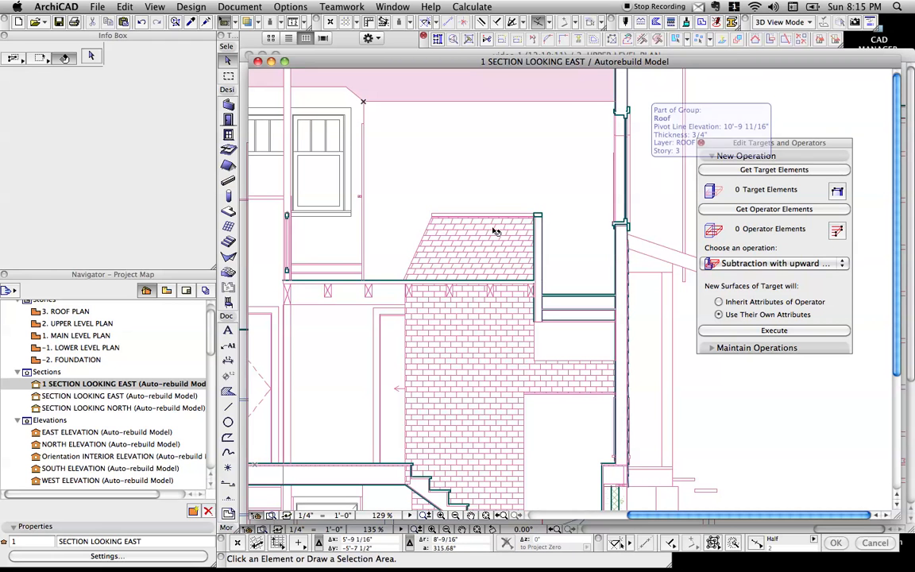
- Copy the tiled sloped half wall and paste it as drafting elements in the blank wall area directly above the original
{"action": "scroll", "coordinate": [497, 298], "scroll_direction": "up", "scroll_amount": 3}
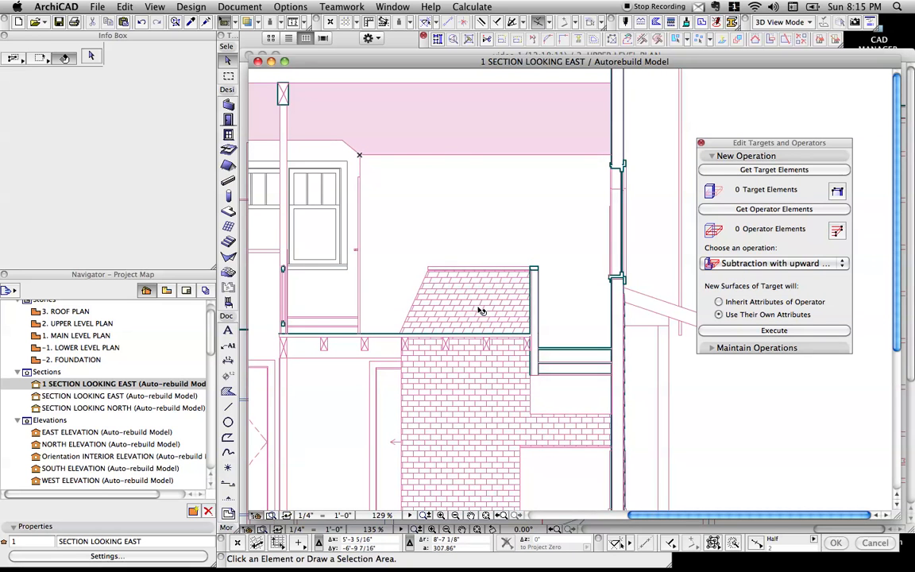
{"action": "left_click", "coordinate": [482, 311]}
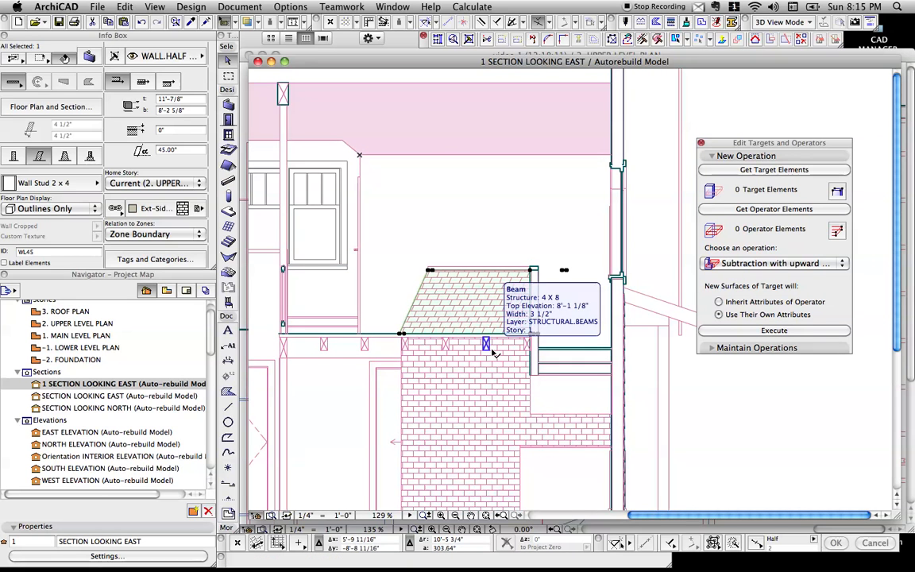
{"action": "left_click", "coordinate": [125, 7]}
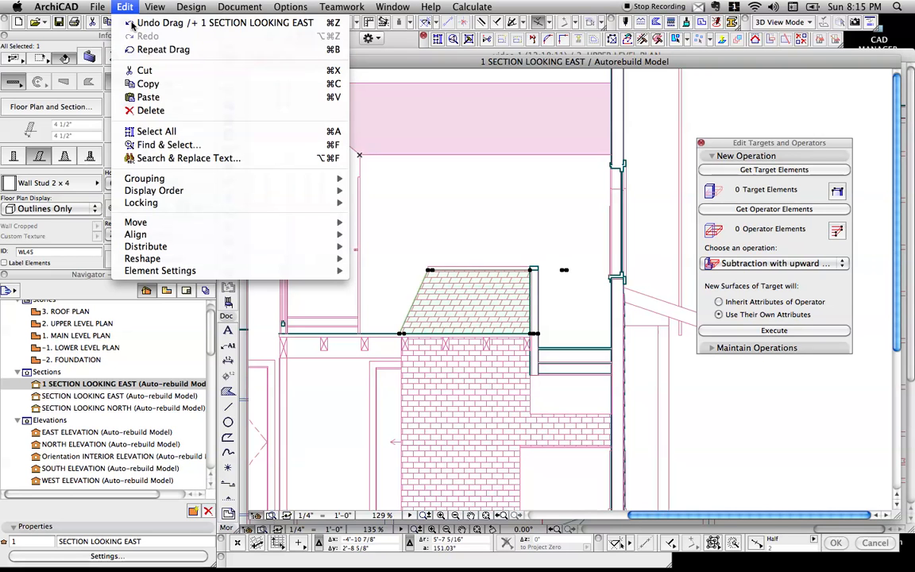
{"action": "left_click", "coordinate": [148, 83]}
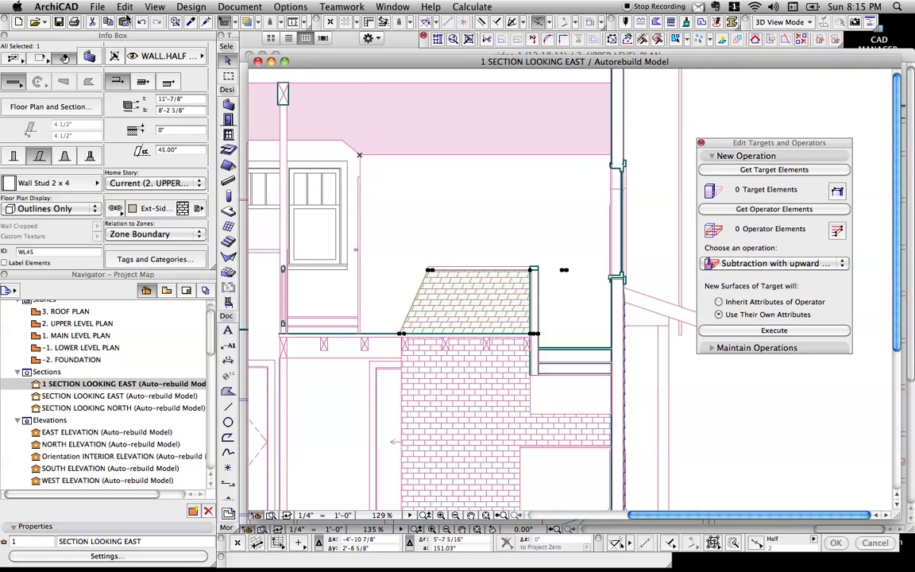
{"action": "left_click", "coordinate": [125, 7]}
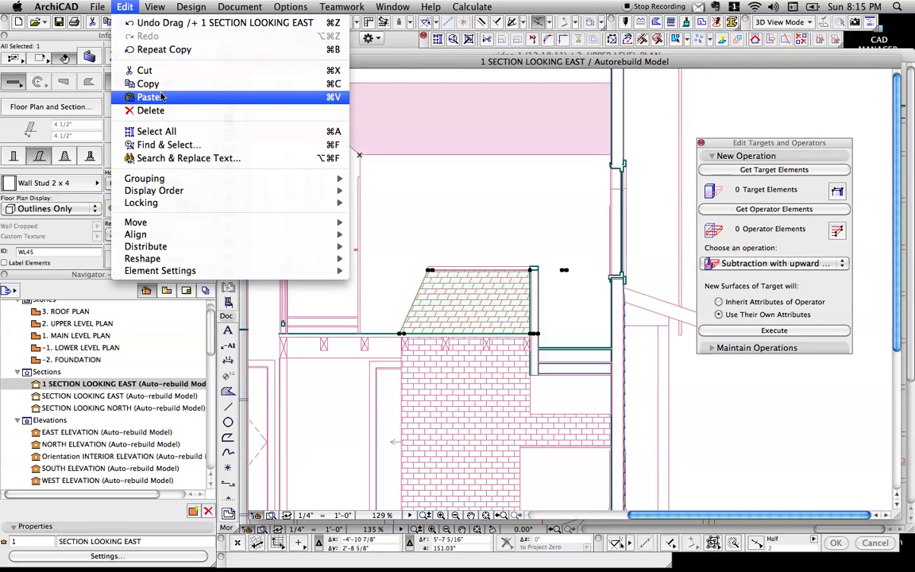
{"action": "left_click", "coordinate": [151, 97]}
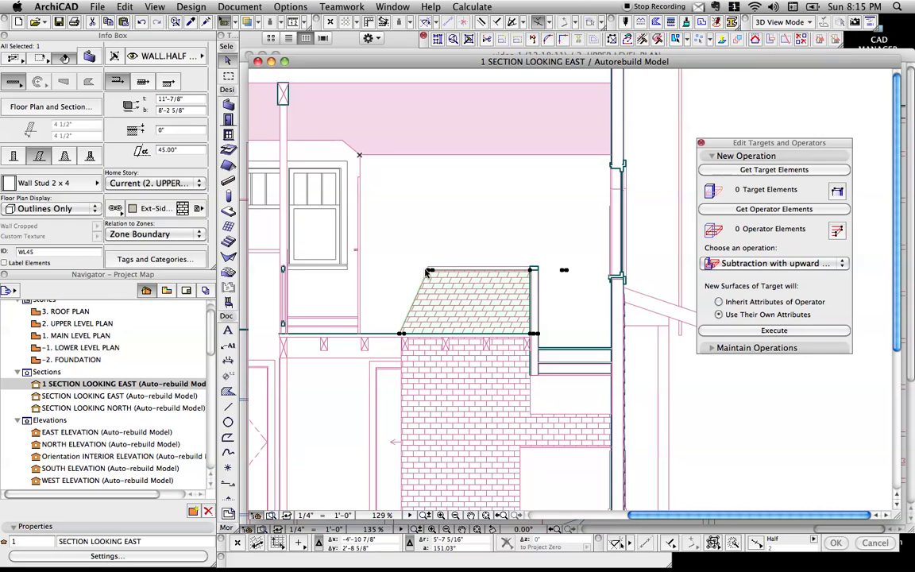
{"action": "left_click", "coordinate": [466, 314]}
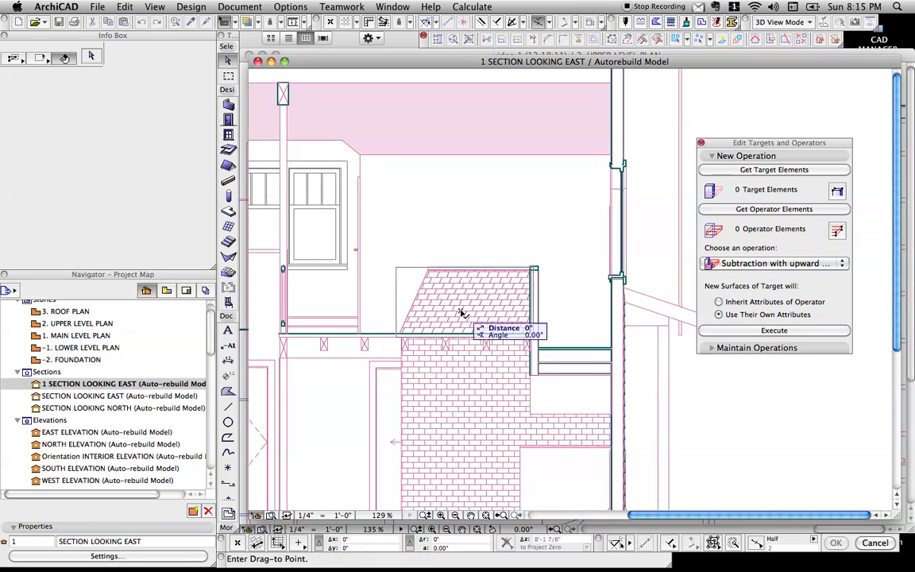
{"action": "left_click", "coordinate": [466, 223]}
{"action": "left_click", "coordinate": [467, 258]}
{"action": "left_click", "coordinate": [486, 243]}
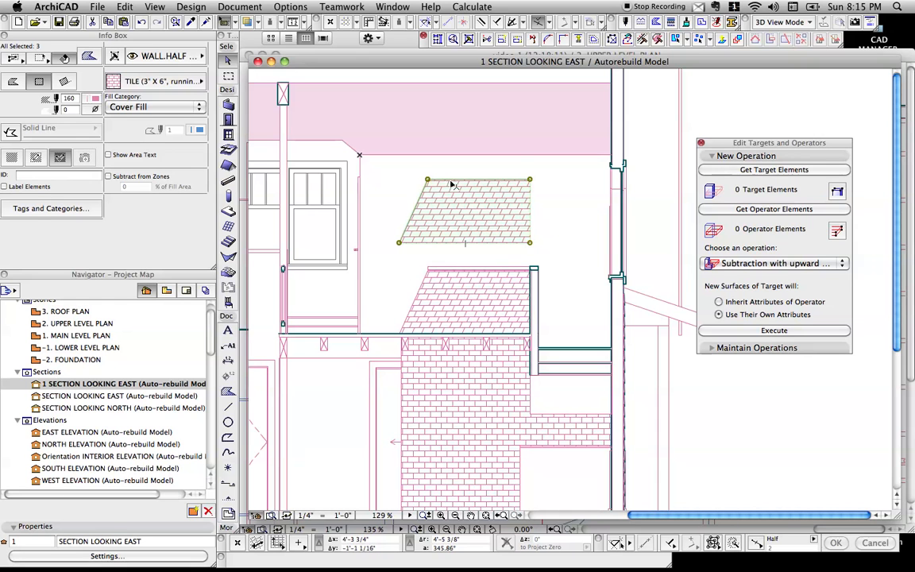
- Compare the original half wall with its pasted copy and inspect the copy's tile fill settings
{"action": "left_click", "coordinate": [482, 296]}
{"action": "left_click", "coordinate": [481, 234]}
{"action": "left_click", "coordinate": [476, 243]}
{"action": "left_click", "coordinate": [473, 231]}
{"action": "left_click", "coordinate": [176, 81]}
{"action": "left_click", "coordinate": [177, 81]}
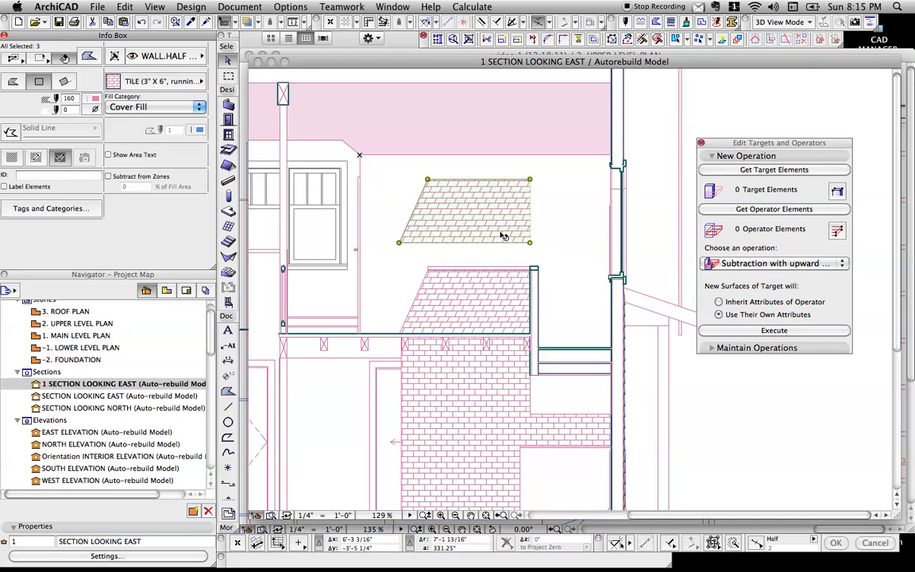
- Offset the pasted tile fill's vertical edge outward about 2'-4 3/4" and its lower edge down over the original half wall
{"action": "left_click", "coordinate": [530, 225]}
{"action": "key", "text": "Escape"}
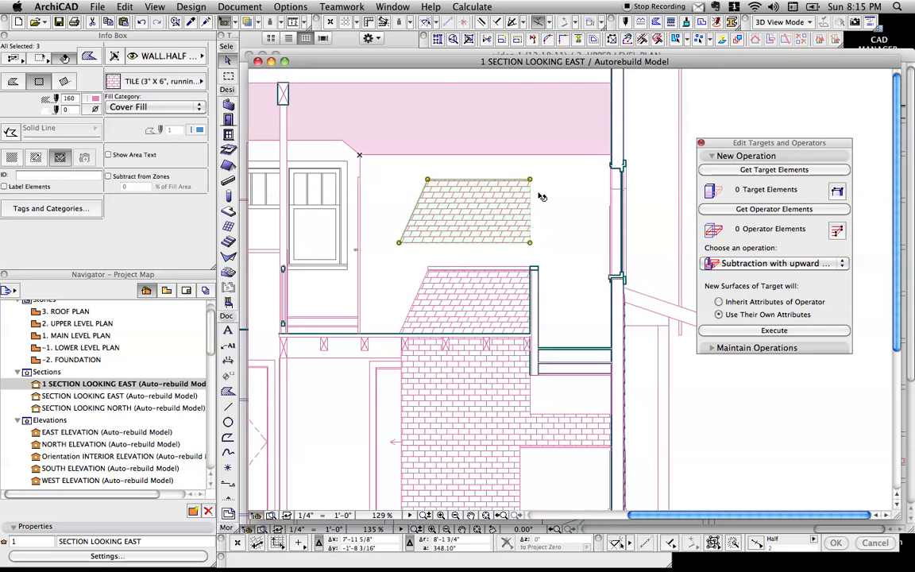
{"action": "left_click", "coordinate": [530, 202]}
{"action": "left_click", "coordinate": [627, 58]}
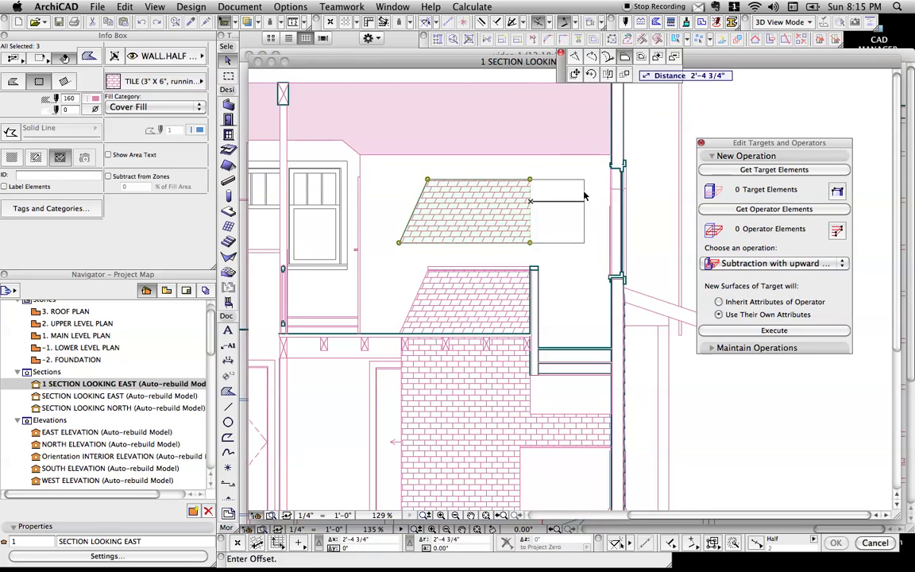
{"action": "left_click", "coordinate": [585, 196]}
{"action": "left_click", "coordinate": [556, 243]}
{"action": "left_click", "coordinate": [568, 316]}
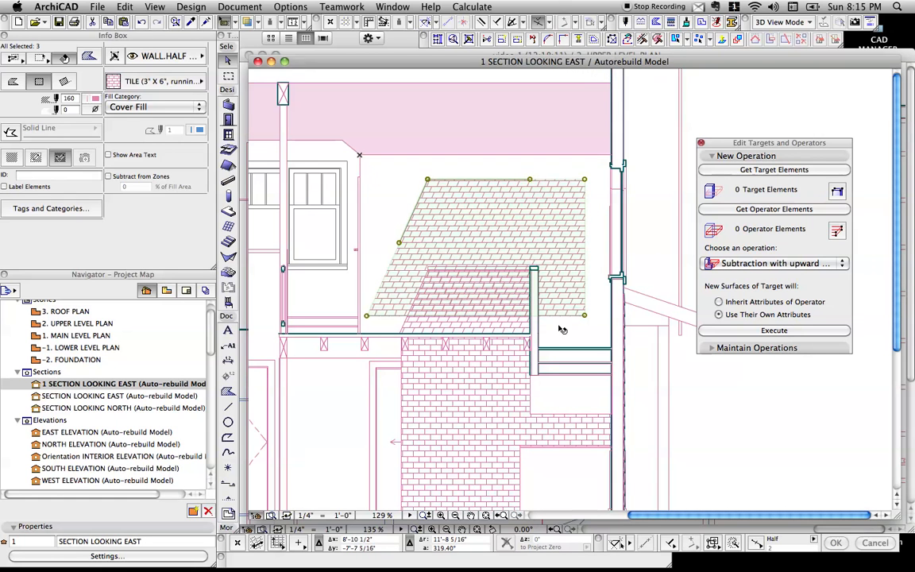
- Undo both edge offsets of the pasted tile fill and delete the pasted copy from the section
{"action": "key", "text": "super+z"}
{"action": "key", "text": "super+z"}
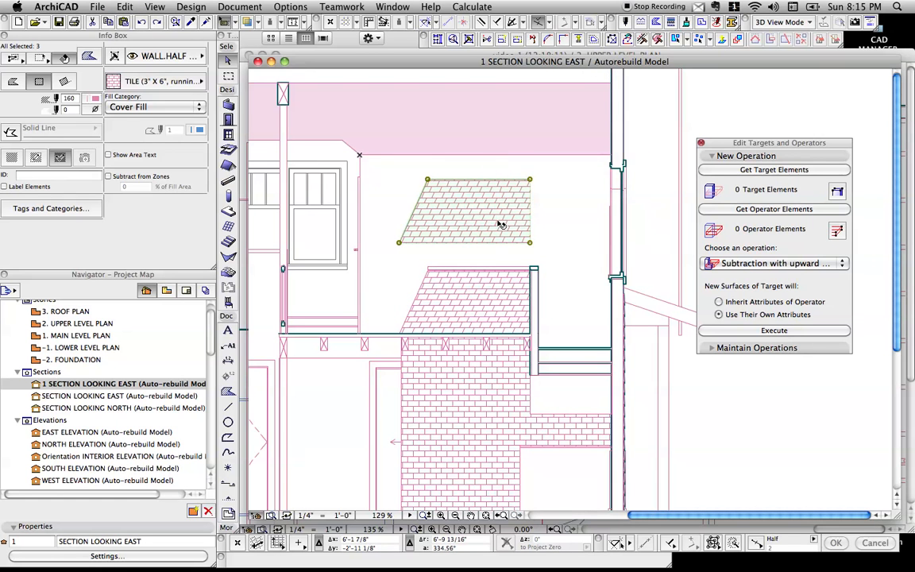
{"action": "scroll", "coordinate": [502, 224], "scroll_direction": "down", "scroll_amount": 2}
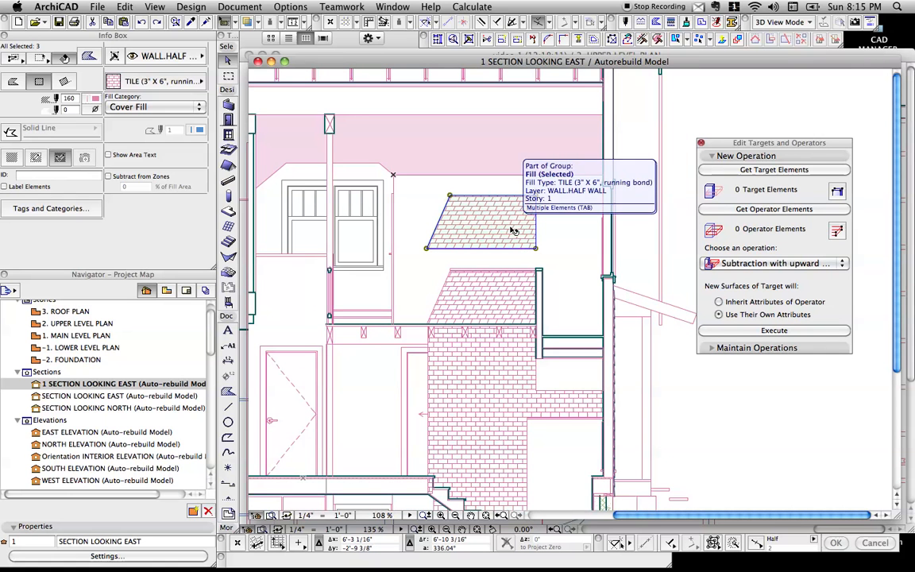
{"action": "key", "text": "Delete"}
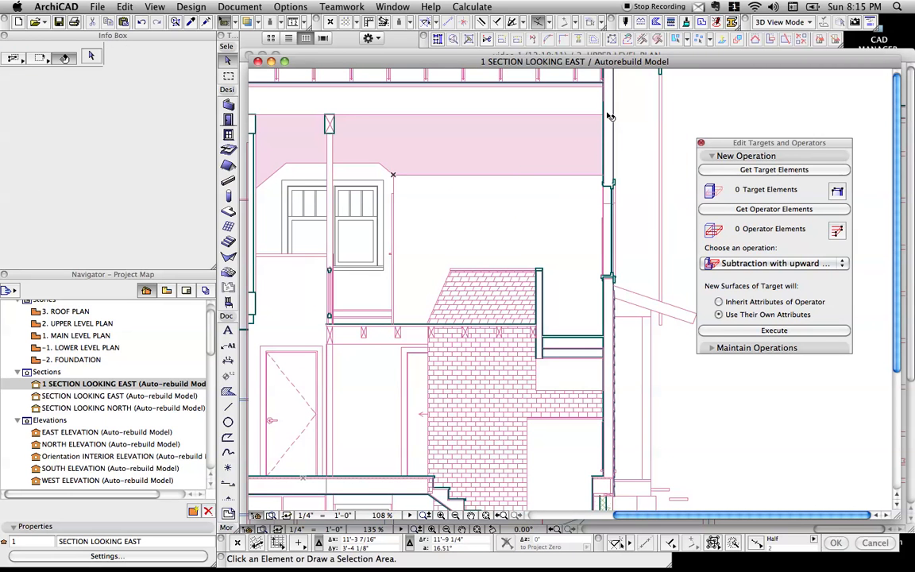